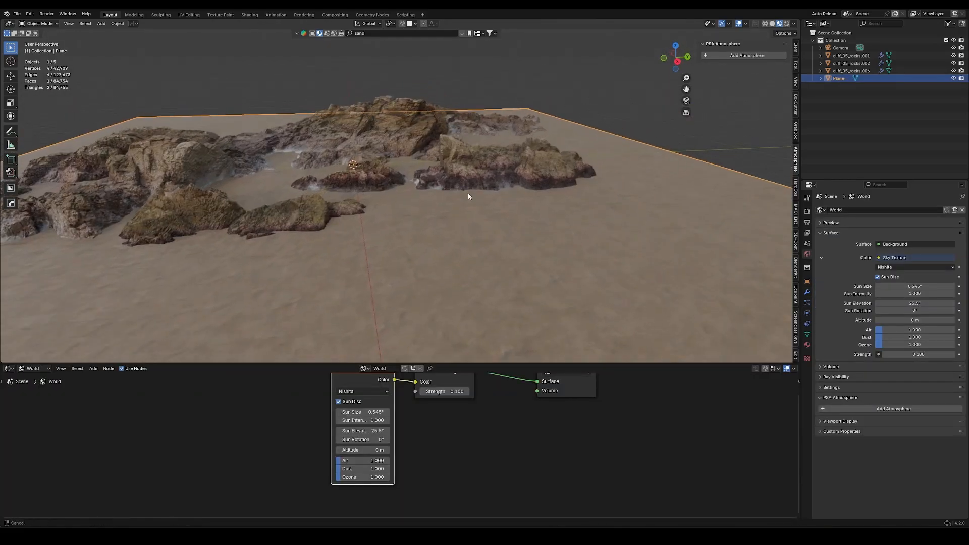
Select the rock formation cliff_05_rocks.002 at the front of the beach and scale it up uniformly by about 1.148.
scroll(466, 204, "up", 5)
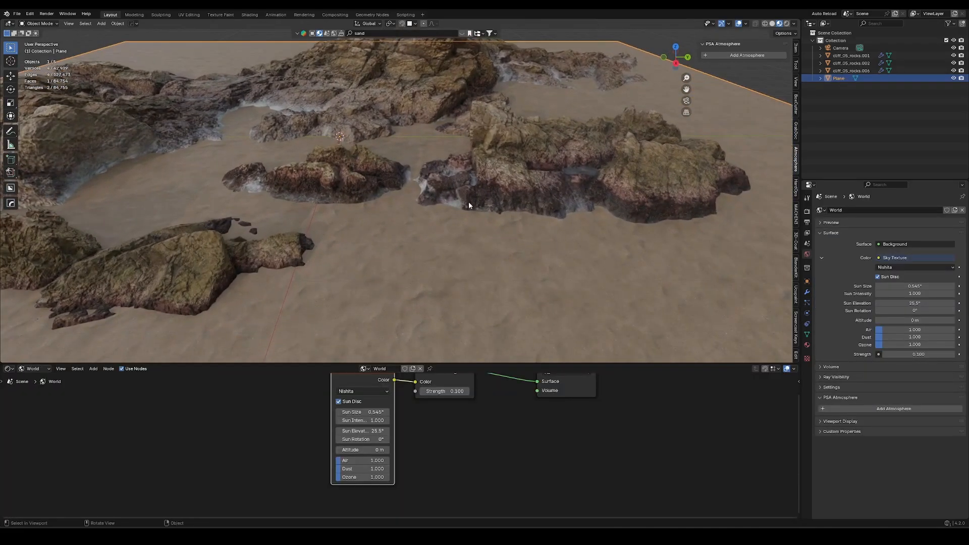
middle_click_drag(498, 238, 404, 138)
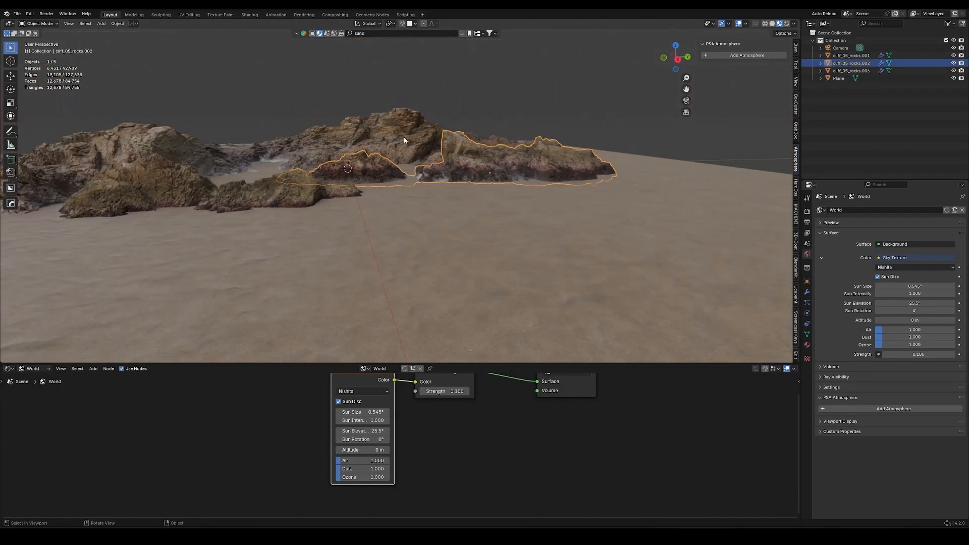
left_click(200, 179)
left_click(303, 191)
middle_click_drag(343, 188, 434, 194)
left_click(445, 177)
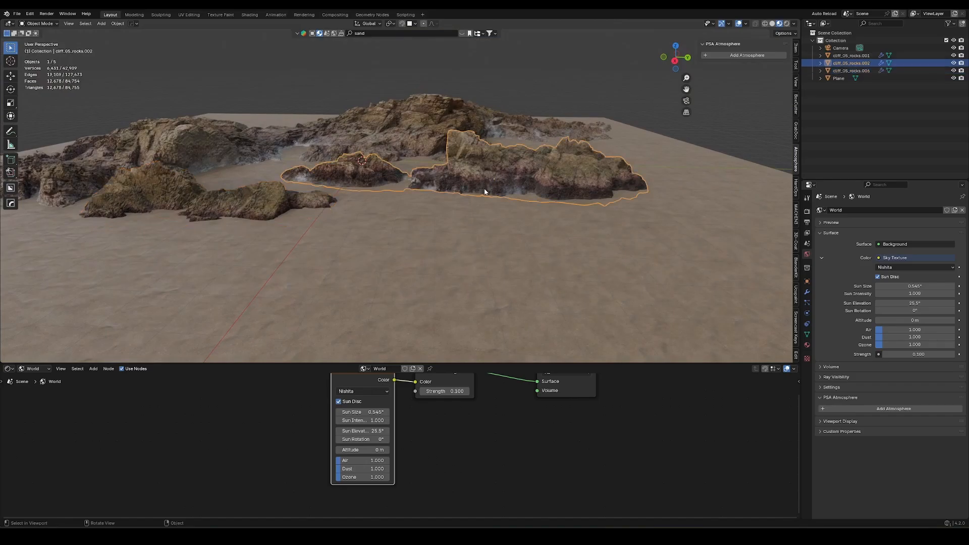
left_click(474, 216)
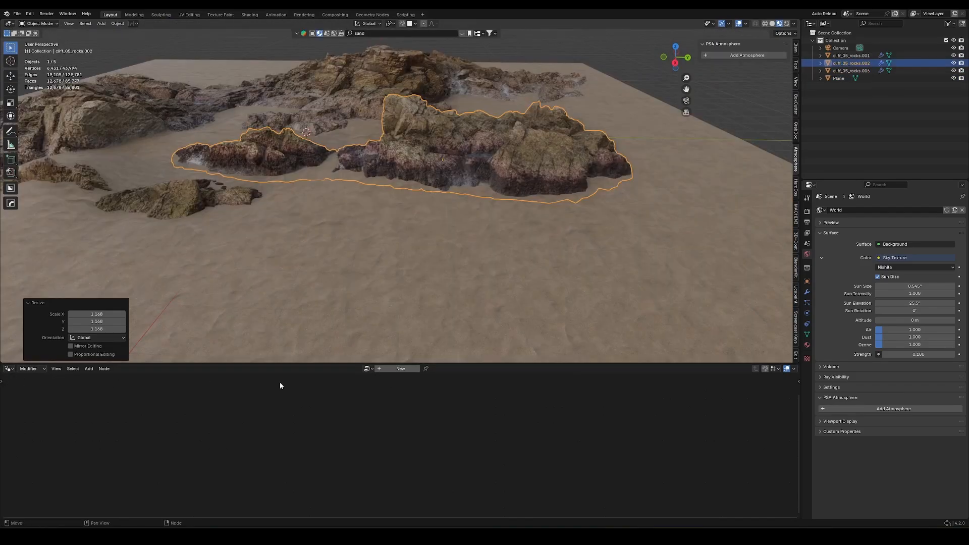
Create a new geometry node tree on the selected rock and add a Geometry Proximity node below the main link.
left_click(400, 370)
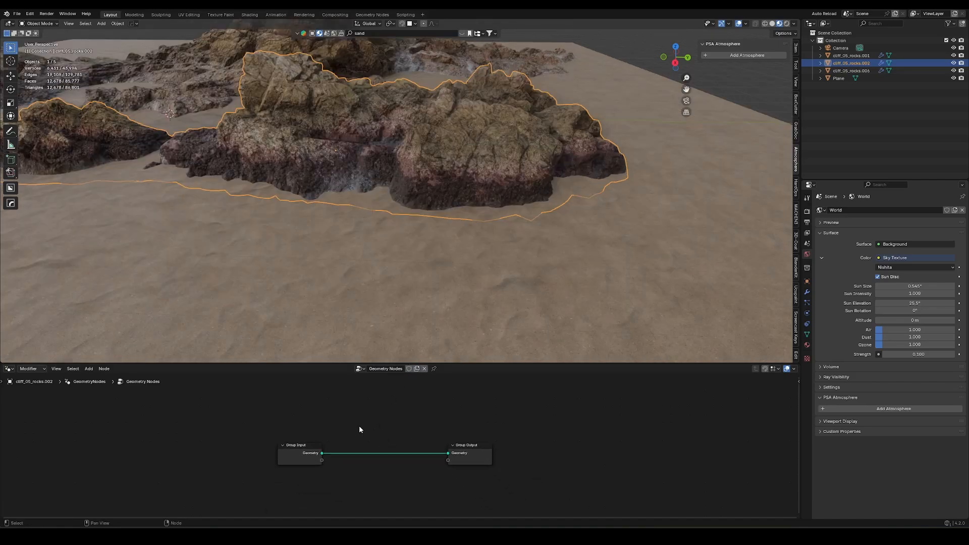
key("shift+a")
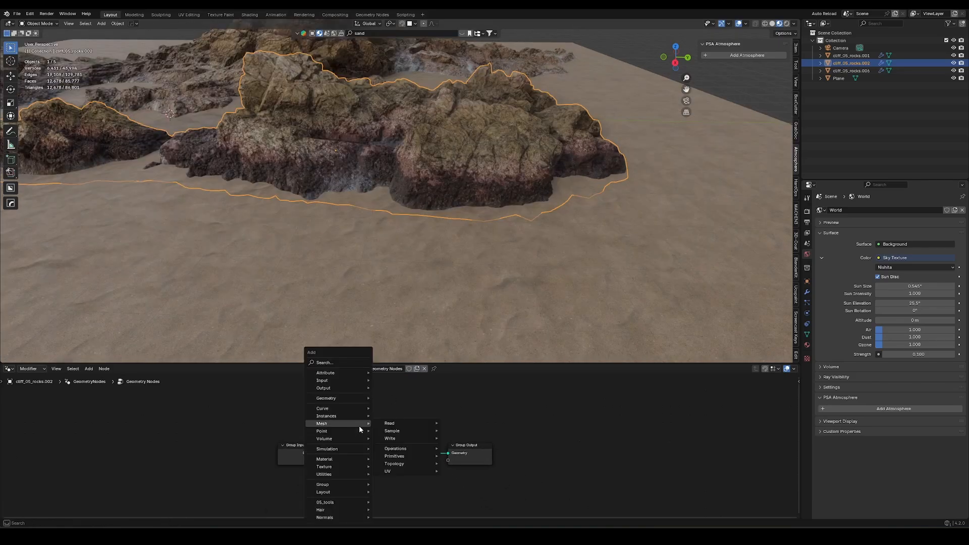
type("prox")
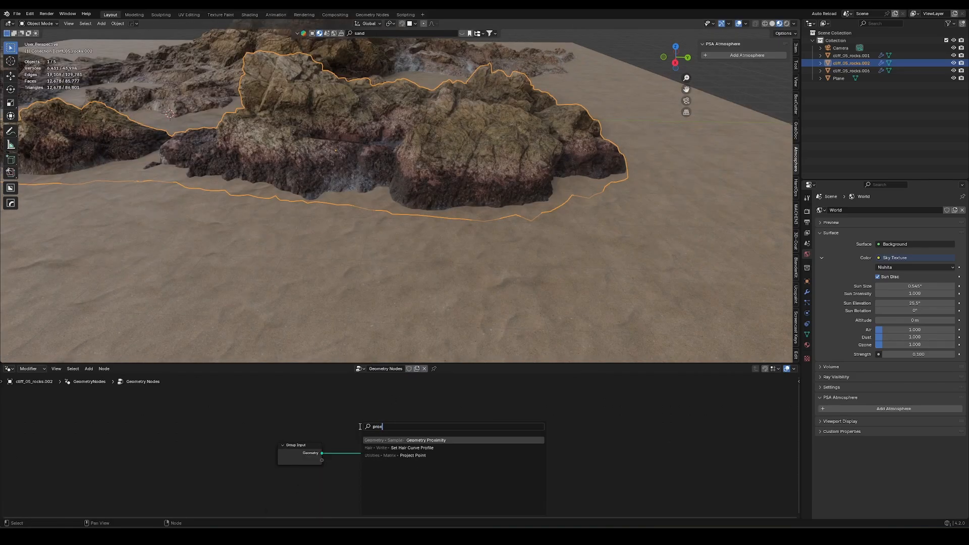
key("Return")
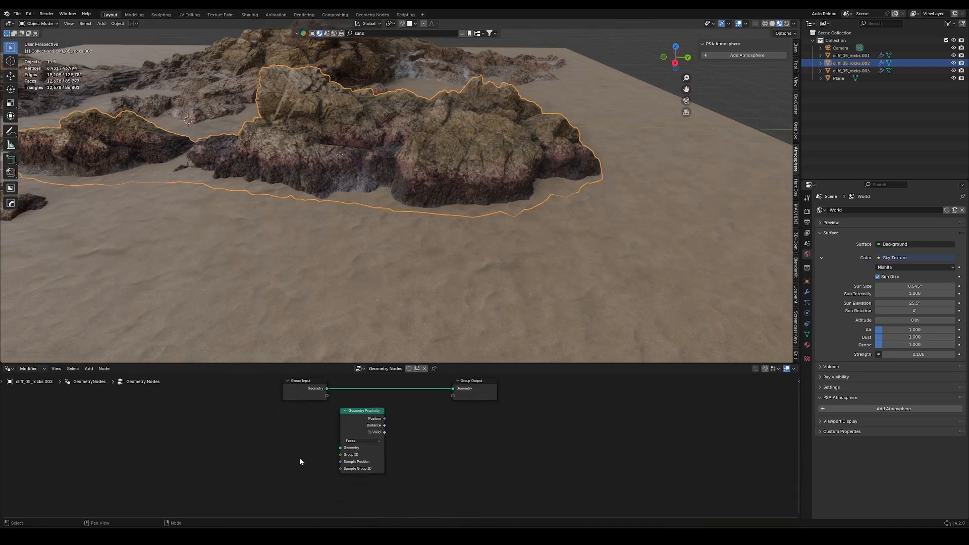
Add an Object Info node targeting the sand Plane and connect its Geometry output to the Geometry Proximity node.
key("shift+a")
type("objec")
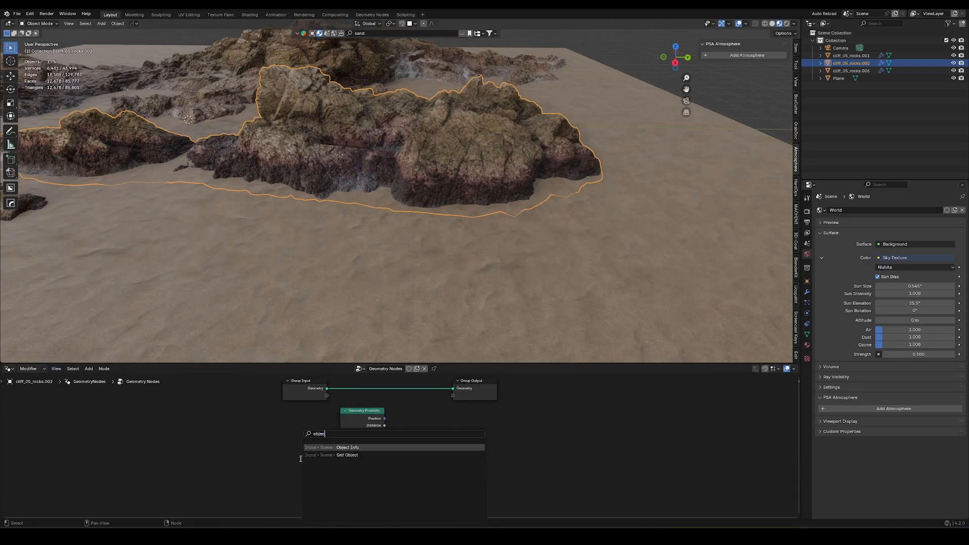
key("Return")
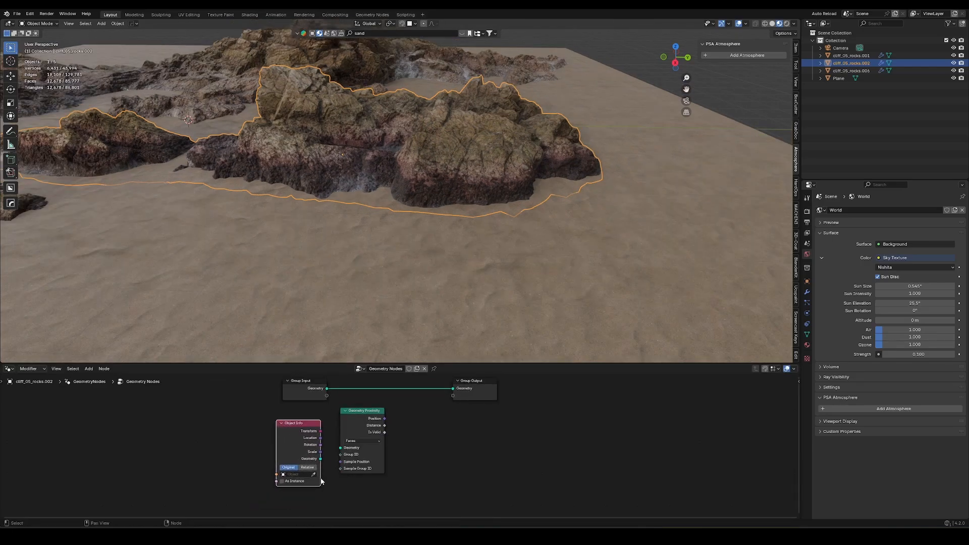
left_click_drag(321, 459, 341, 448)
left_click(313, 474)
left_click(472, 277)
Insert a Store Named Attribute node between Group Input and Group Output and feed the proximity Distance into its Value.
left_click_drag(385, 426, 395, 436)
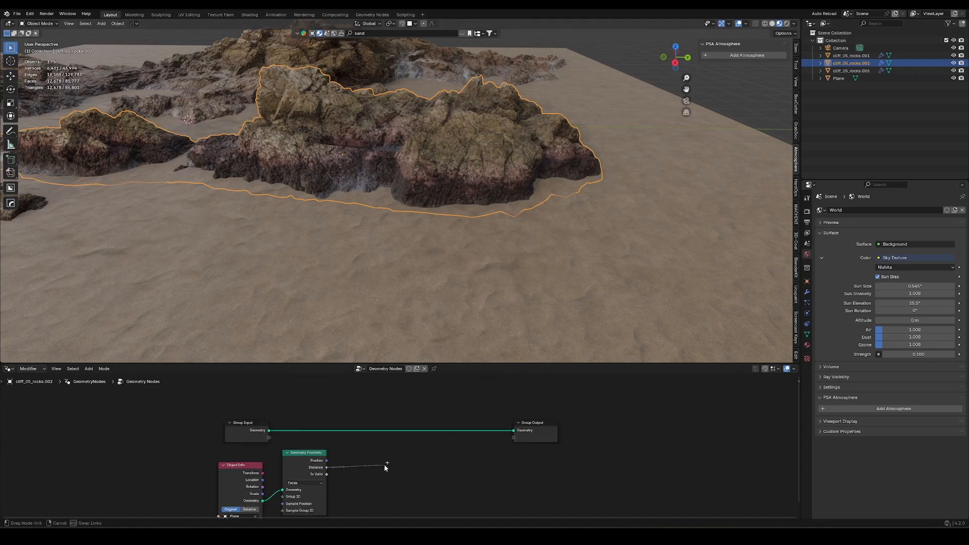
right_click(387, 464)
key("shift+a")
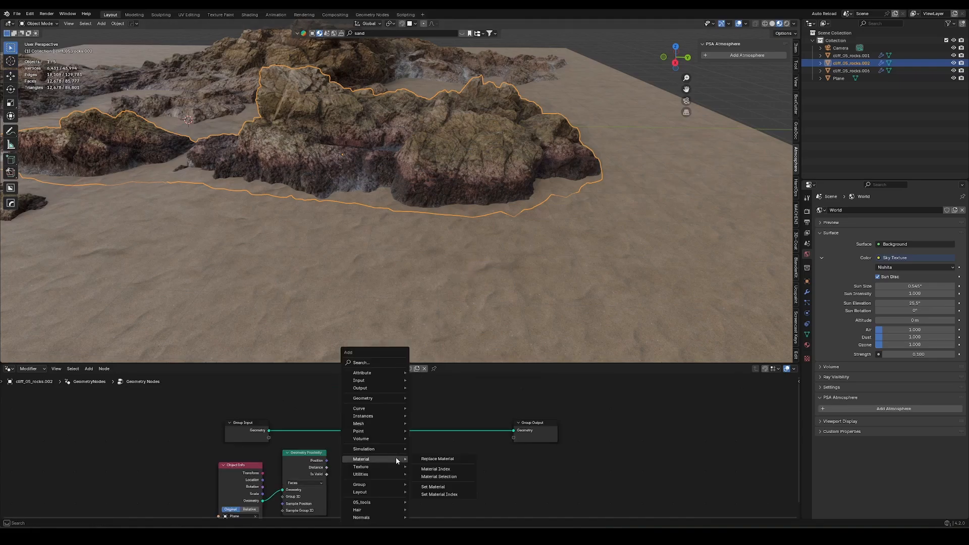
type("store")
key("Return")
left_click(381, 411)
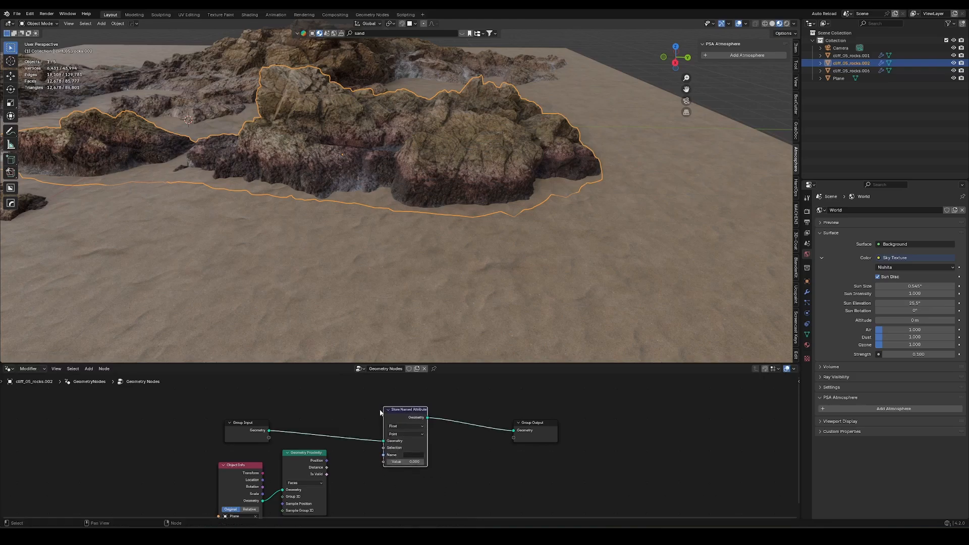
left_click_drag(328, 469, 352, 478)
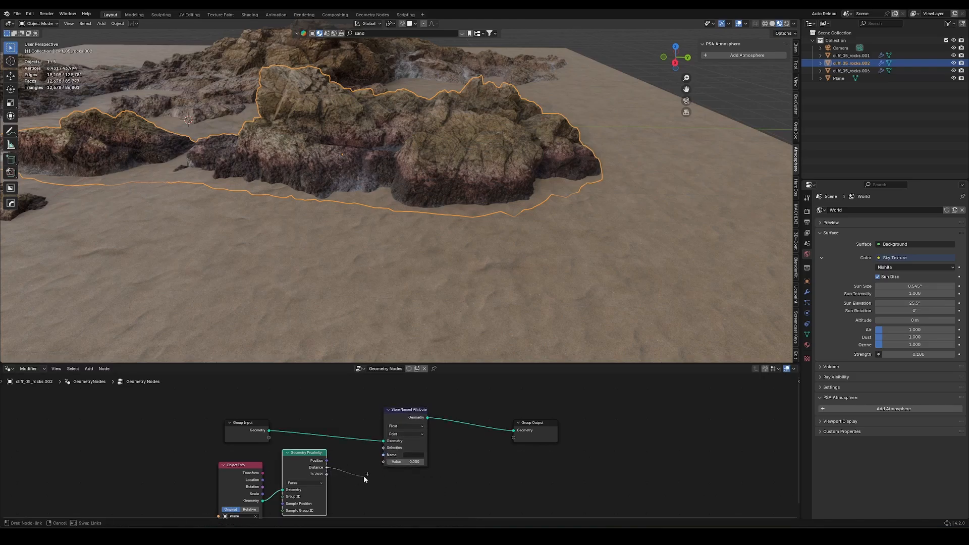
left_click_drag(380, 461, 383, 462)
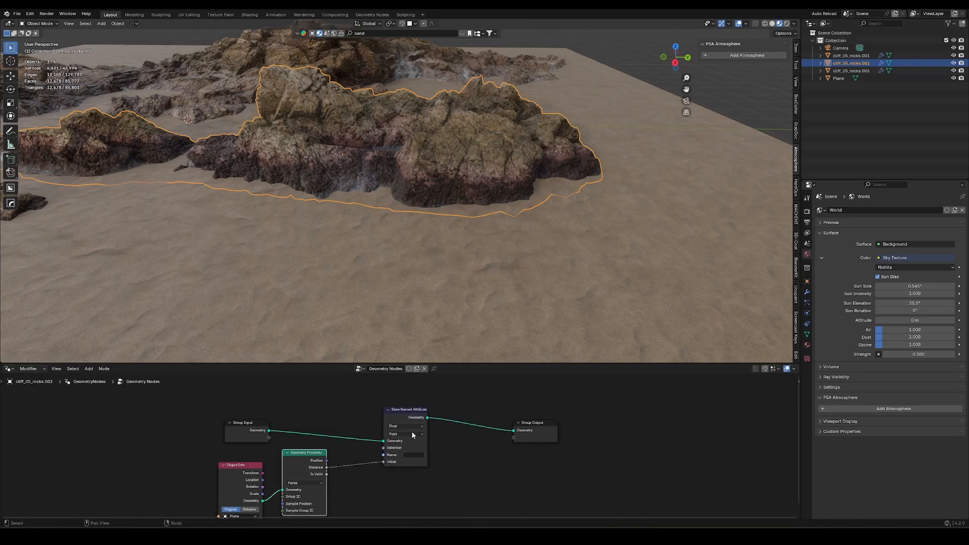
Set the stored attribute's data type to Color and name it "sand mask".
left_click(394, 417)
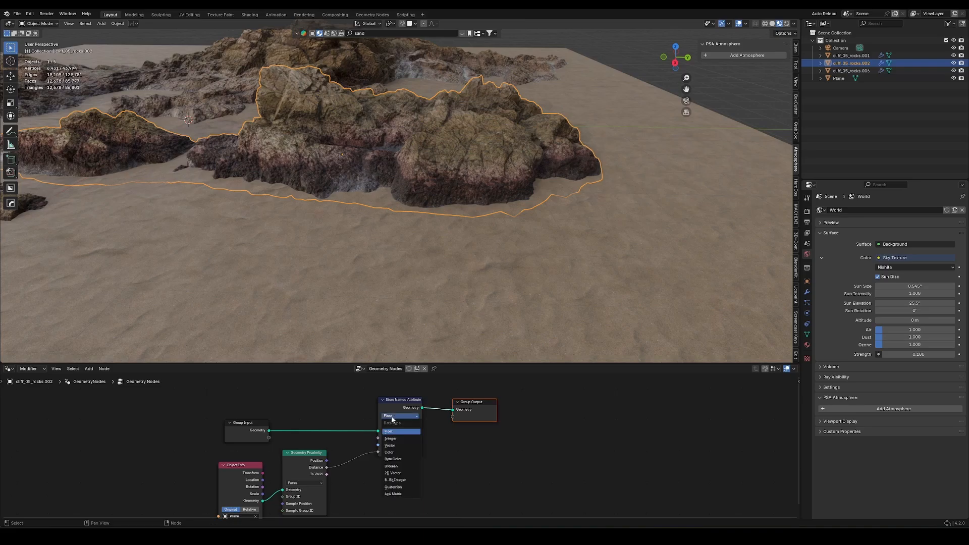
left_click(395, 452)
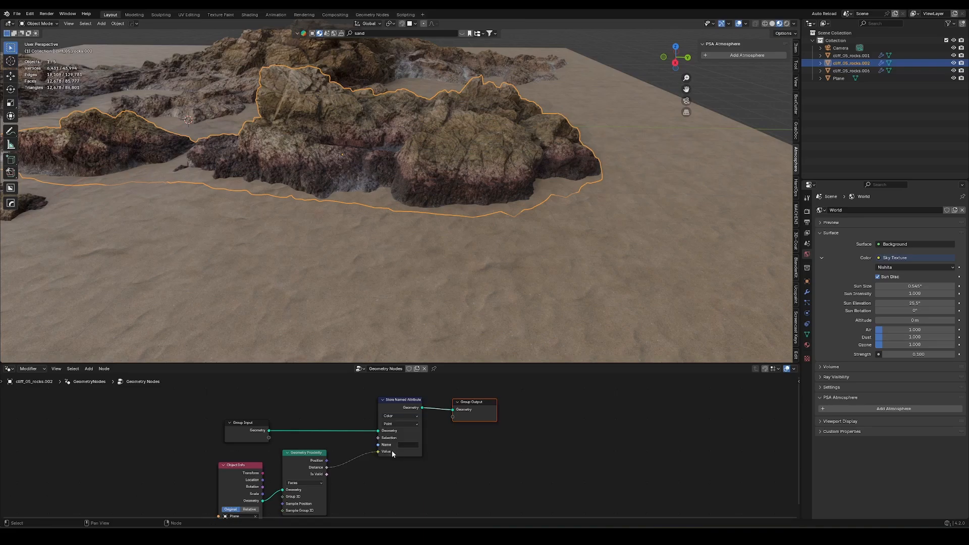
left_click(406, 445)
type("sand mas")
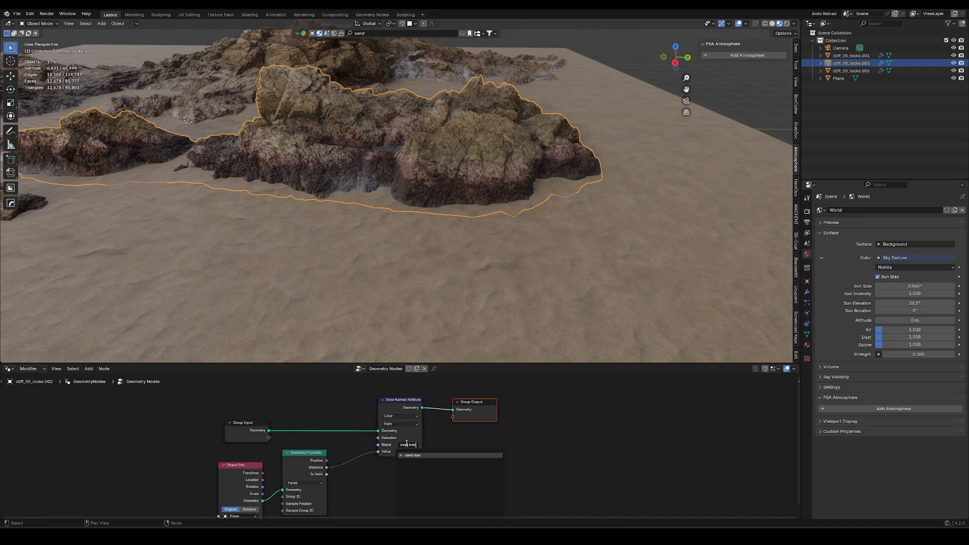
type("k")
key("Return")
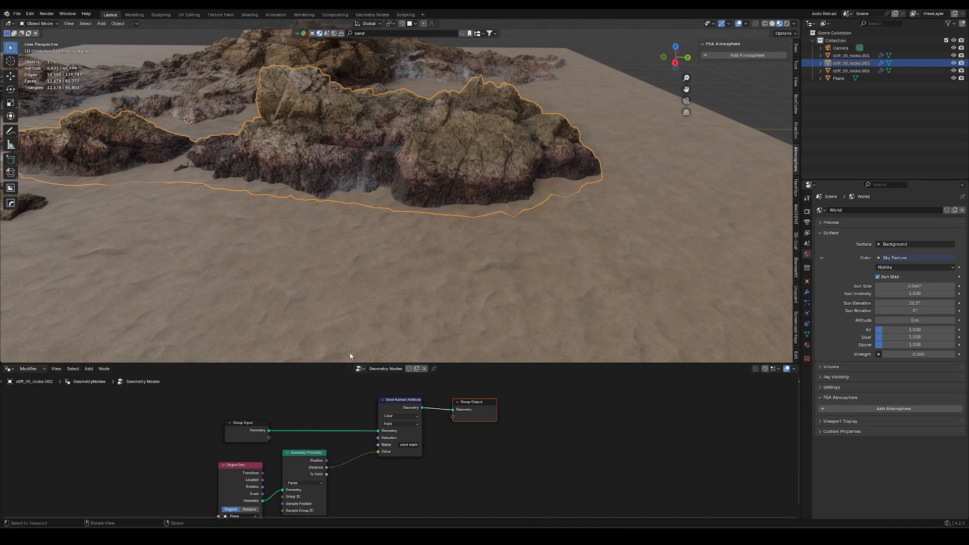
Open the sand plane's Sand beach material in the Shader Editor and group all its nodes except the Material Output.
left_click_drag(251, 425, 248, 423)
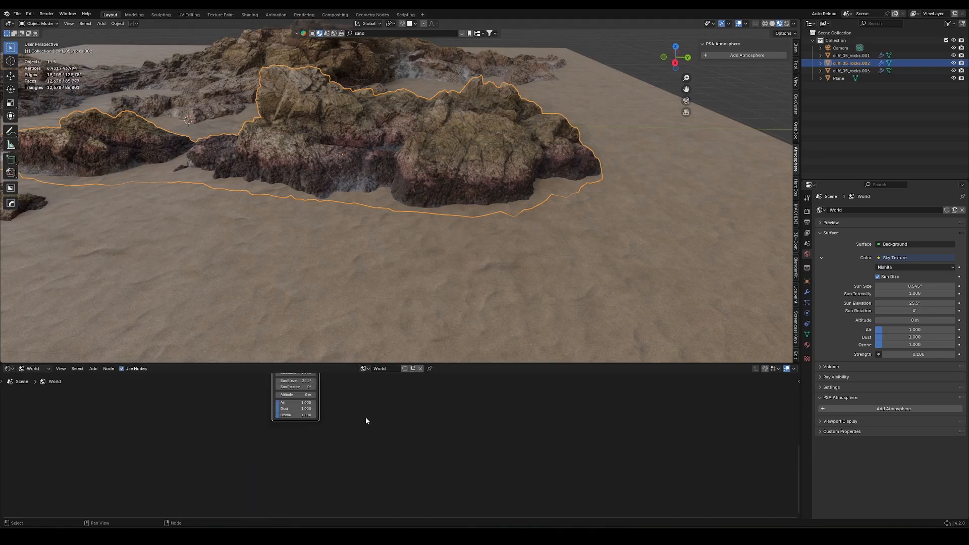
middle_click_drag(366, 418, 328, 516)
left_click(620, 335)
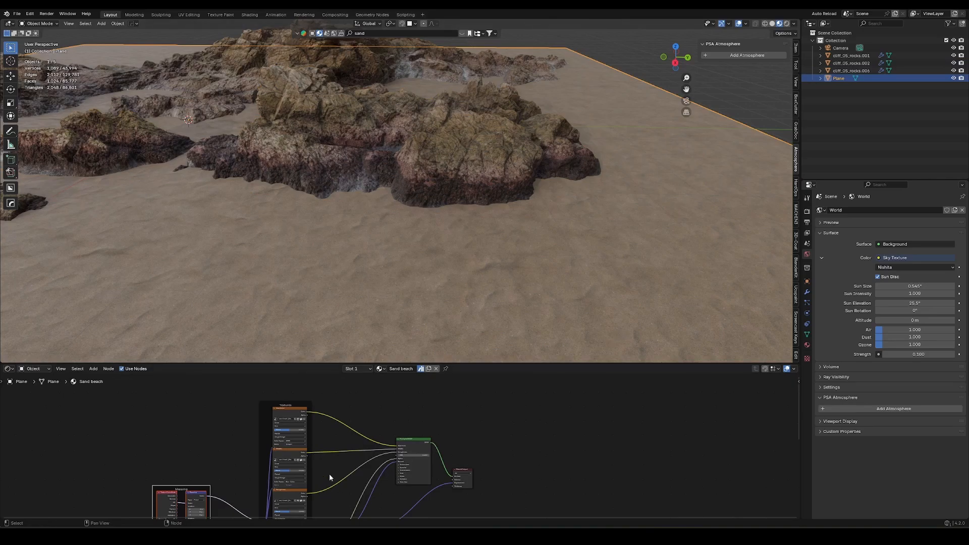
scroll(330, 475, "down", 7)
middle_click_drag(330, 475, 354, 451)
left_click_drag(242, 393, 428, 518)
scroll(442, 478, "down", 5)
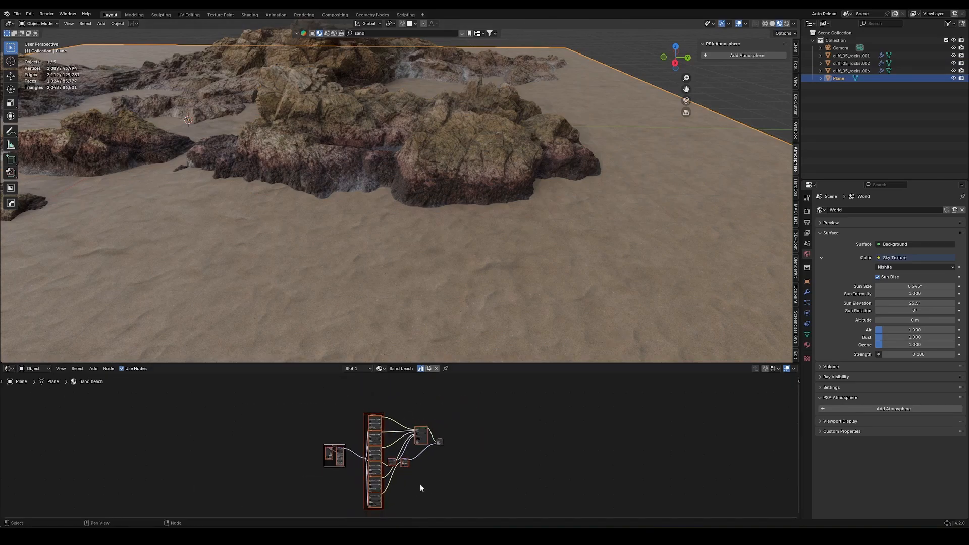
key("ctrl+g")
key("Tab")
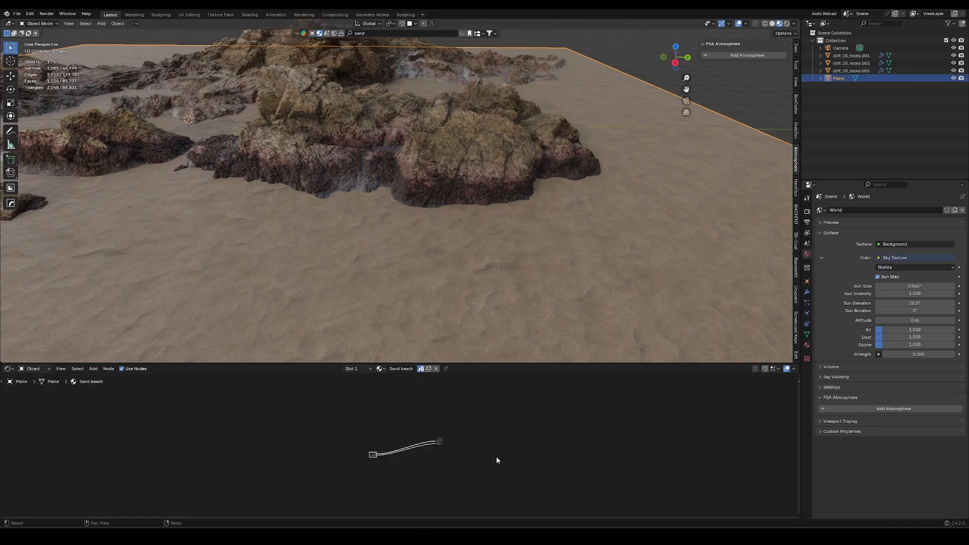
Rename the new shader node group to "sand".
key("KP_Decimal")
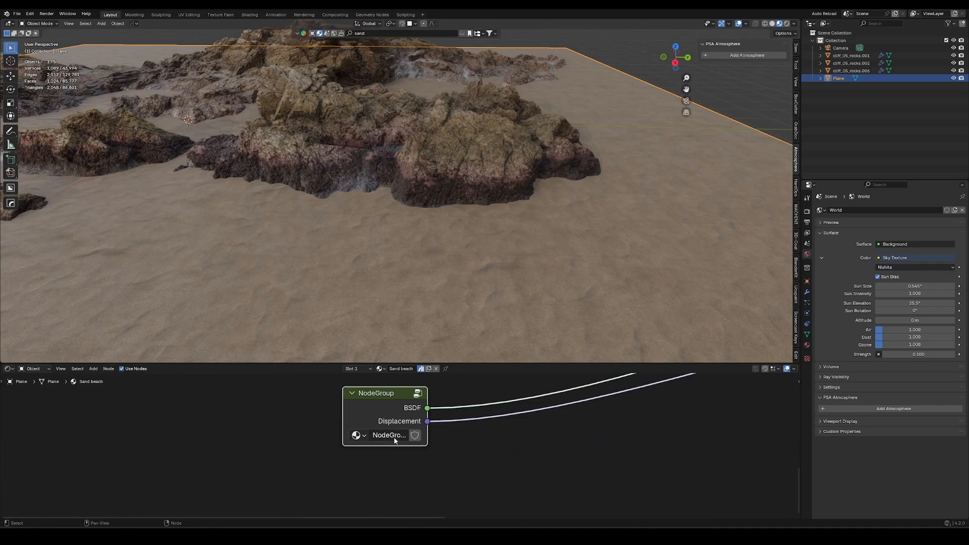
double_click(395, 441)
type("sand")
key("Return")
Open the rock's cliff_05_rocks material, enlarge the node editor and add the sand node group above the Principled BSDF.
left_click(484, 148)
scroll(452, 414, "down", 6)
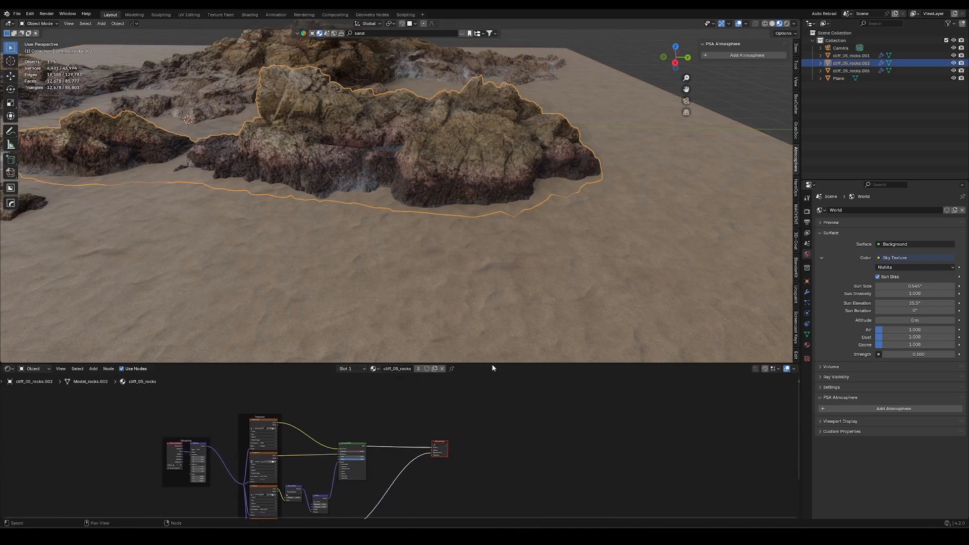
left_click_drag(494, 362, 494, 304)
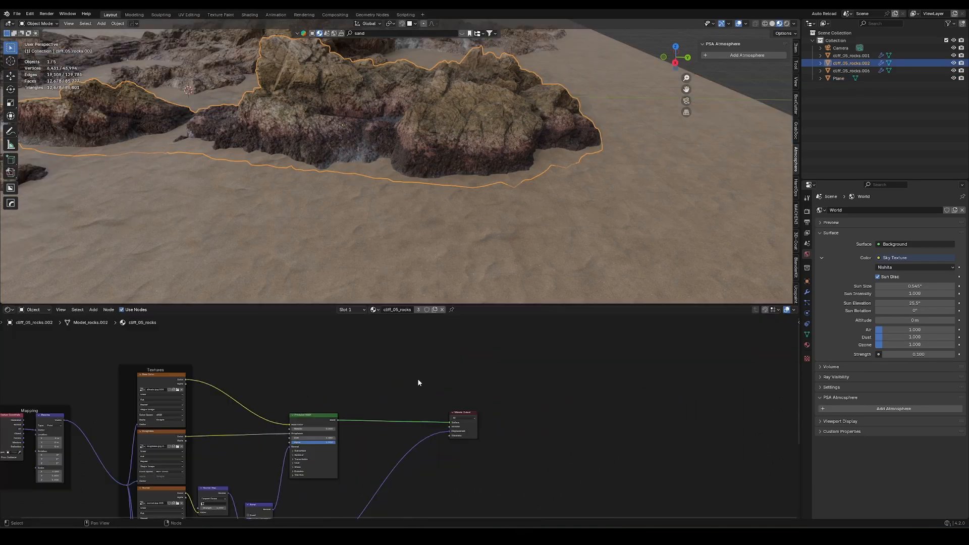
key("shift+a")
type("sand")
key("Return")
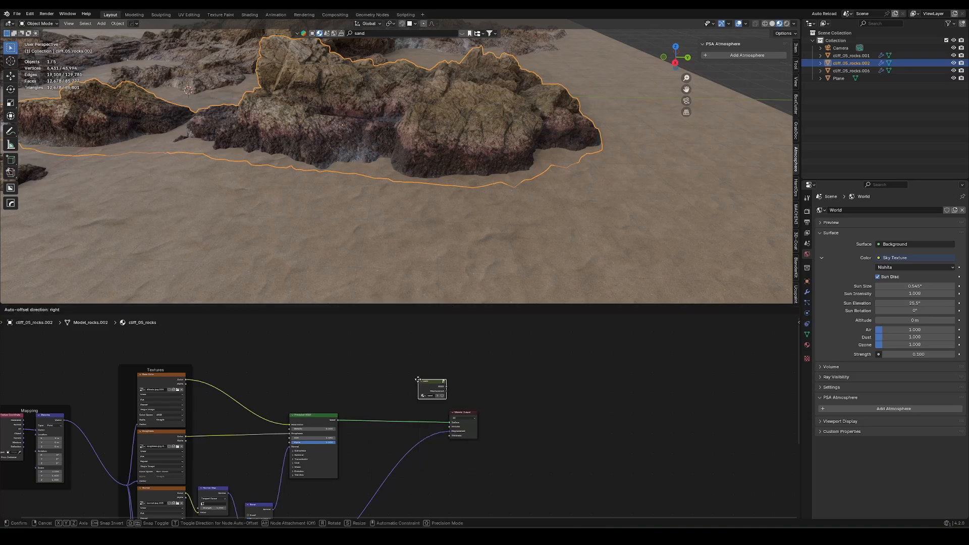
left_click(319, 382)
Combine the sand group's BSDF with the Principled BSDF through a Mix Shader placed before the Material Output.
middle_click_drag(351, 416, 300, 418, "ctrl")
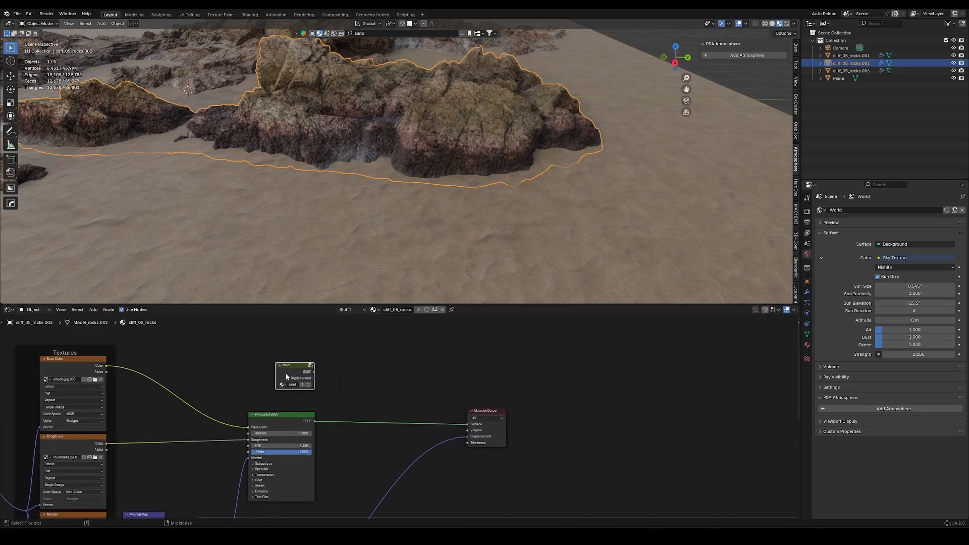
right_click_drag(283, 376, 286, 427, "ctrl+shift")
left_click_drag(381, 359, 356, 410)
key("g")
left_click(394, 390)
middle_click_drag(345, 407, 356, 476)
Drive the Mix Shader's Fac with the Color output of a new Attribute node named "sand mask", placed above the sand group.
left_click_drag(386, 453, 320, 390)
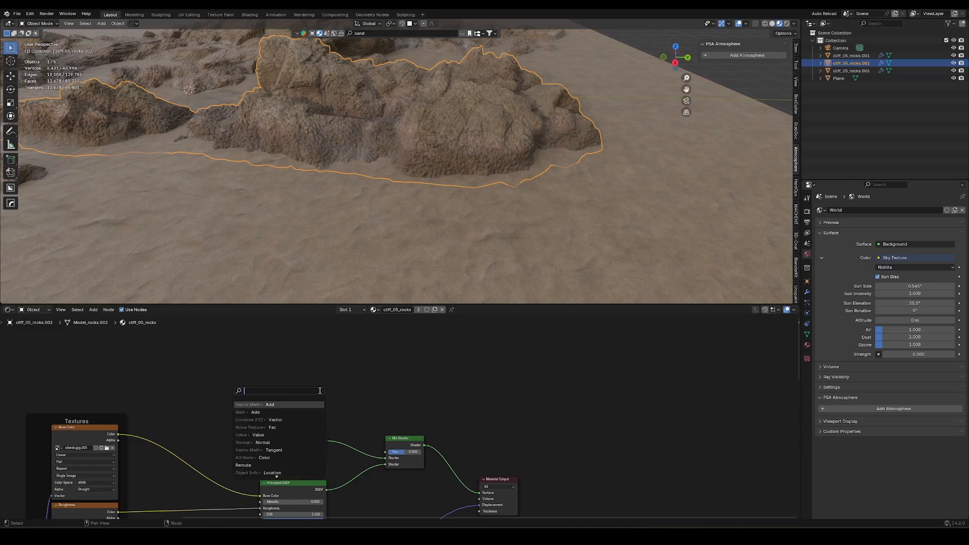
left_click(263, 457)
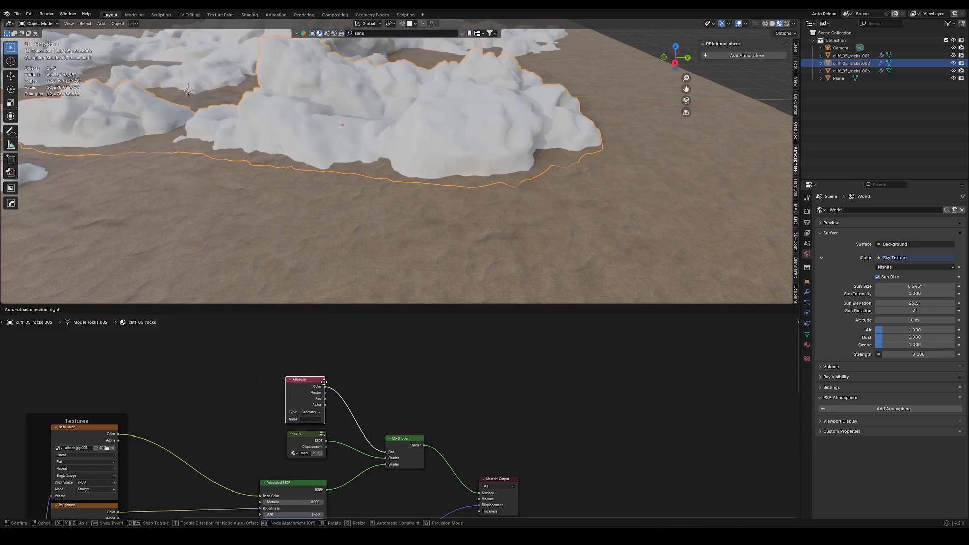
left_click(323, 416)
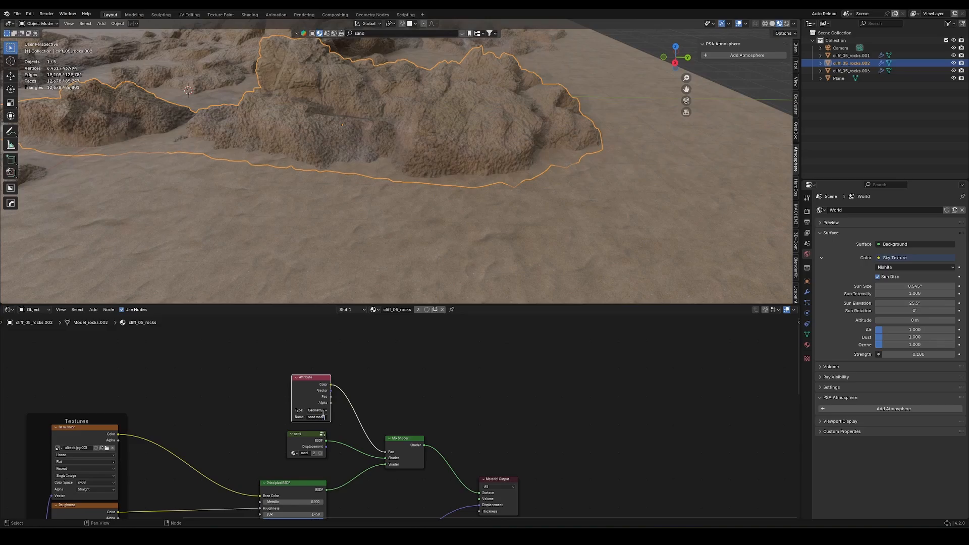
key("Return")
key("ctrl+a")
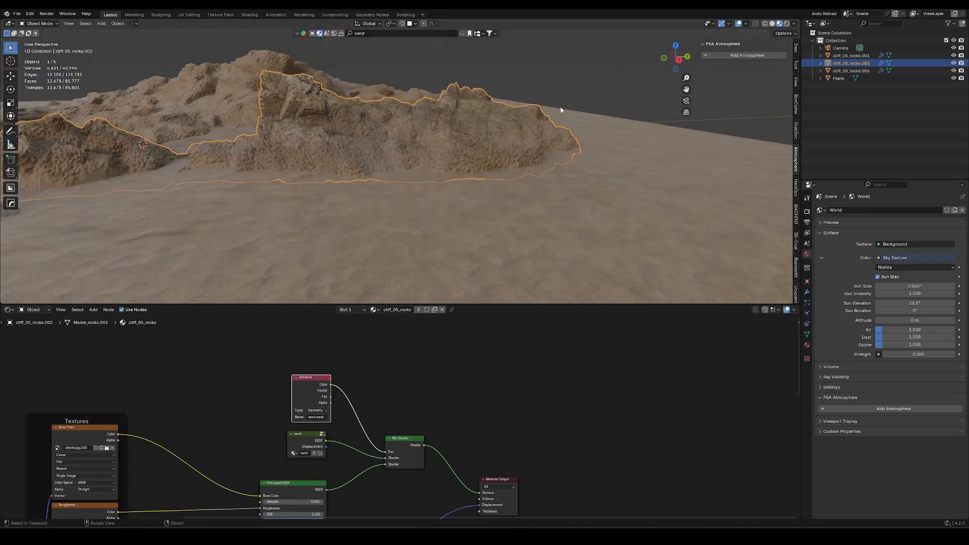
middle_click_drag(563, 108, 392, 182)
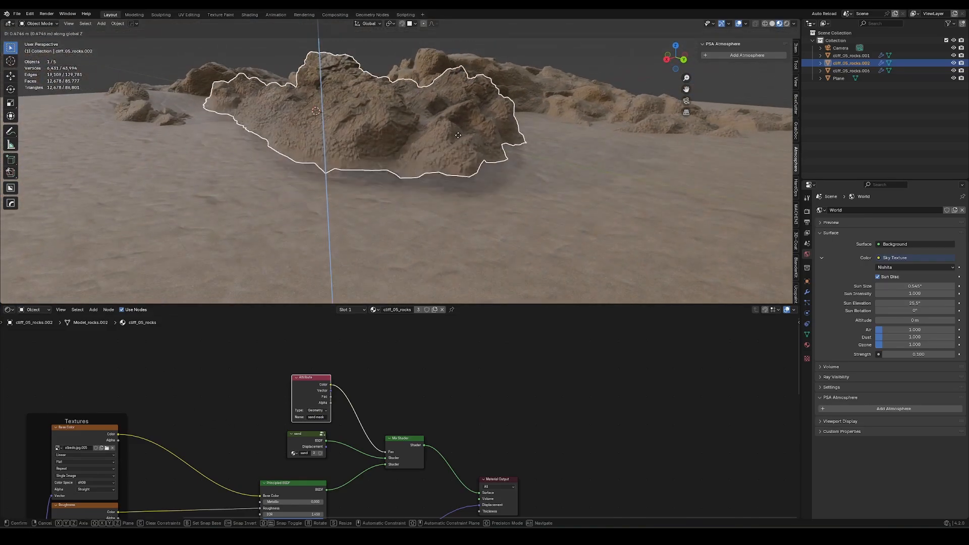
left_click_drag(324, 392, 319, 391)
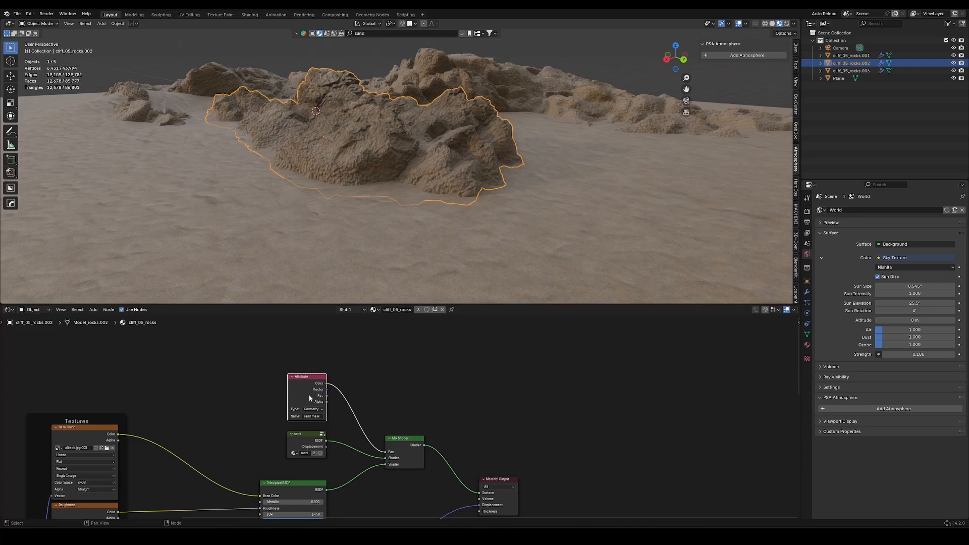
Return to the rock's geometry node tree and move Store Named Attribute and Group Output further from the Geometry Proximity node.
left_click(10, 310)
left_click(28, 372)
key("Home")
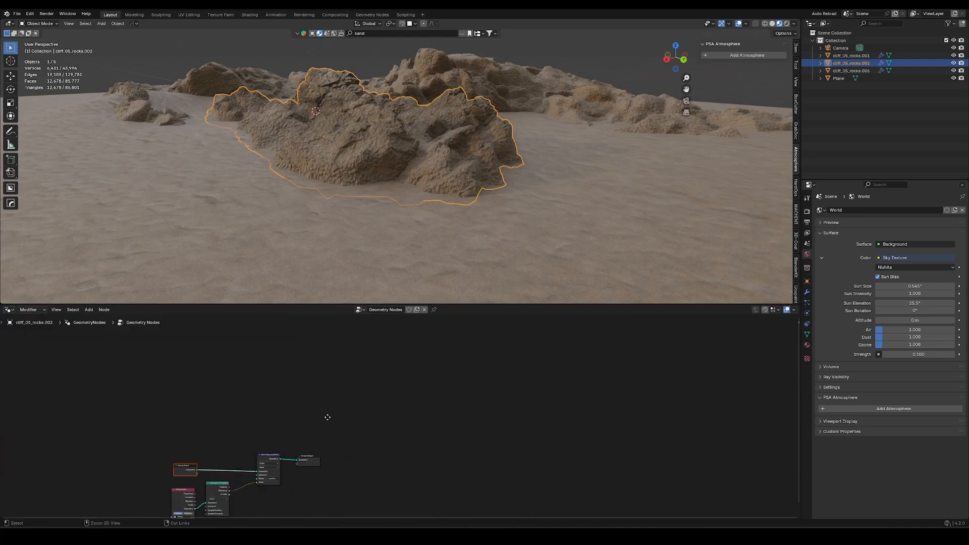
left_click_drag(498, 333, 303, 426)
key("g")
left_click(450, 418)
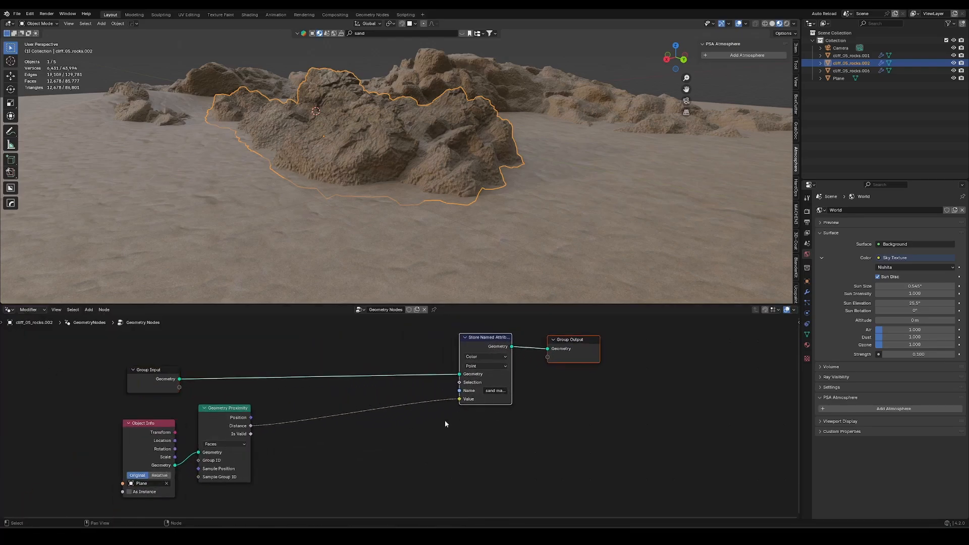
Insert a Map Range node between the Geometry Proximity's Distance output and the Store Named Attribute's Value input.
left_click(441, 423)
key("shift+a")
type("map")
key("Return")
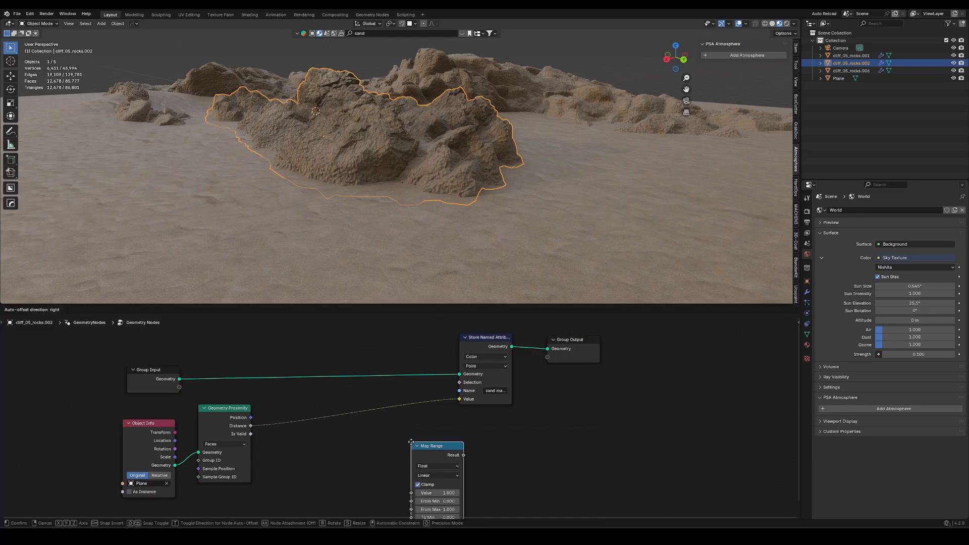
left_click(313, 405)
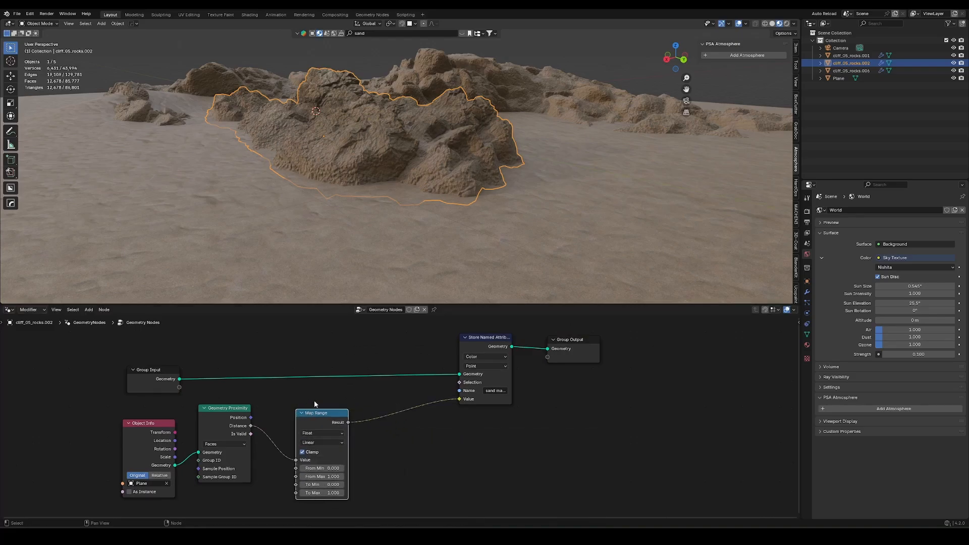
Set the Map Range's From Min to 0.1 and From Max to 0.2.
left_click(327, 468)
type(".1")
key("Return")
double_click(332, 477)
type(".2")
key("Return")
Fine-tune the Map Range to From Min 0.07, From Max 0.26, To Min -0.08 and To Max 1.5.
middle_click_drag(438, 222, 497, 208)
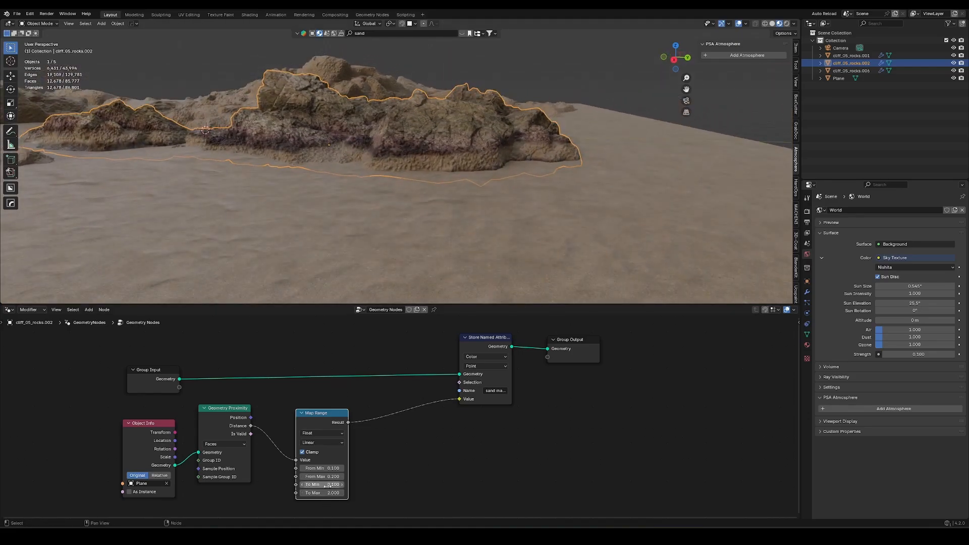
mouse_move(320, 486)
left_mouse_down("shift")
mouse_move(309, 487)
mouse_move(333, 493)
mouse_move(318, 495)
mouse_move(318, 510)
mouse_move(311, 495)
mouse_move(320, 498)
left_mouse_up("shift")
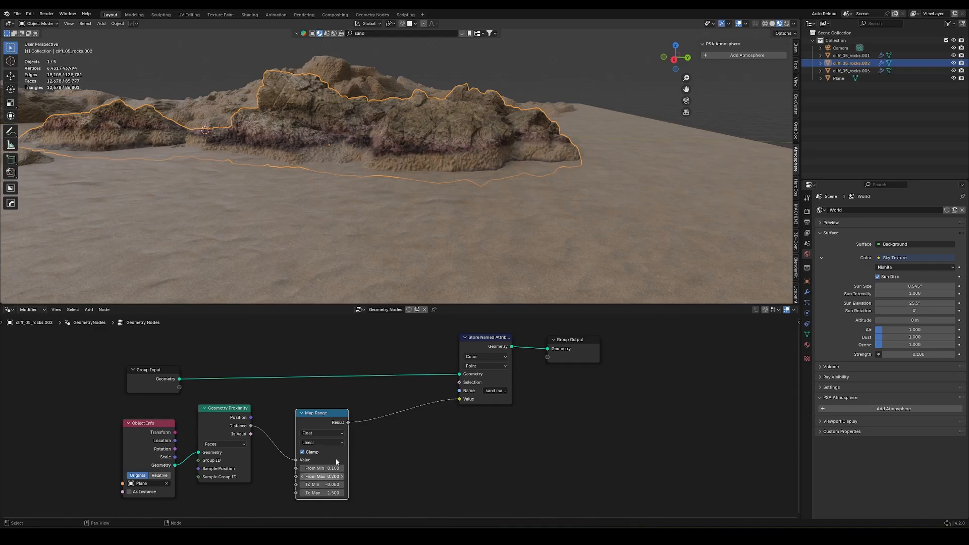
middle_click_drag(484, 212, 480, 165)
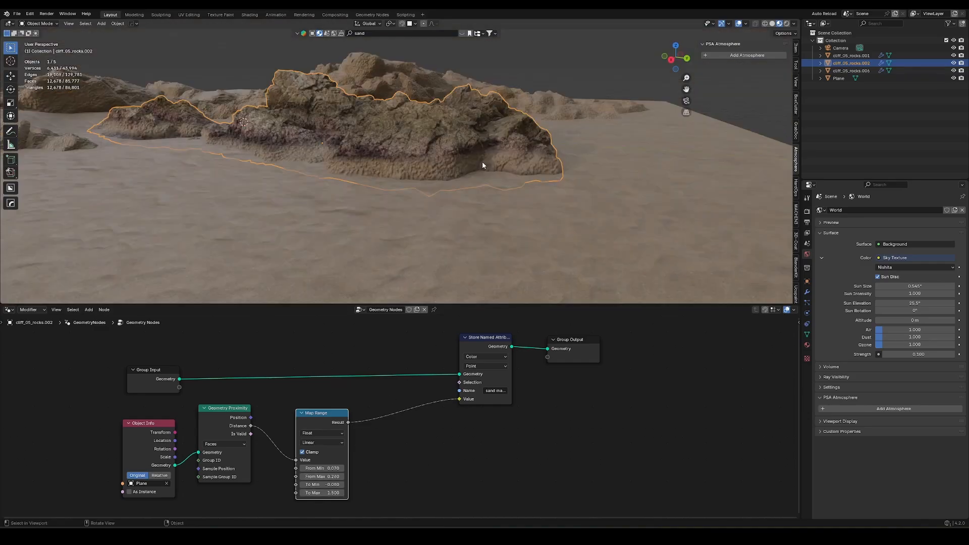
Test the sand mask by lowering the rock into the sand plane along Z and raising it again.
key("g")
key("z")
left_click(493, 237)
middle_click_drag(494, 237, 449, 212)
key("g")
key("z")
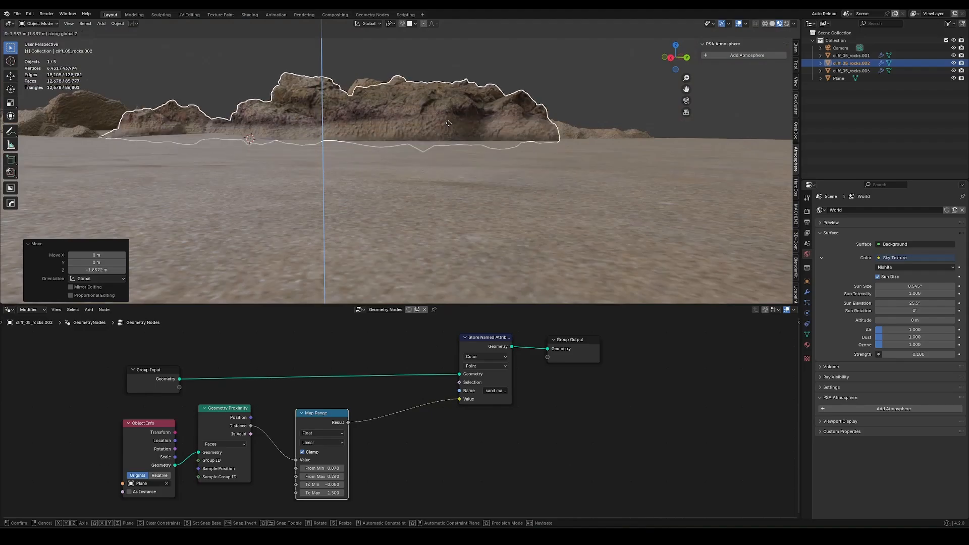
left_click(448, 135)
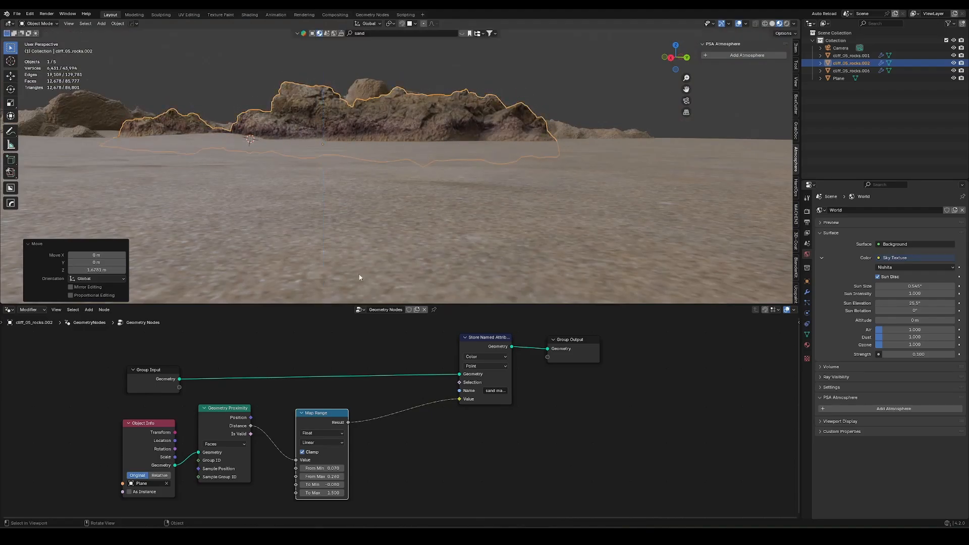
Set the Object Info node for the Plane to Relative and shift the rock along Z to check the mask against the sand.
left_click(149, 427)
left_click(159, 476)
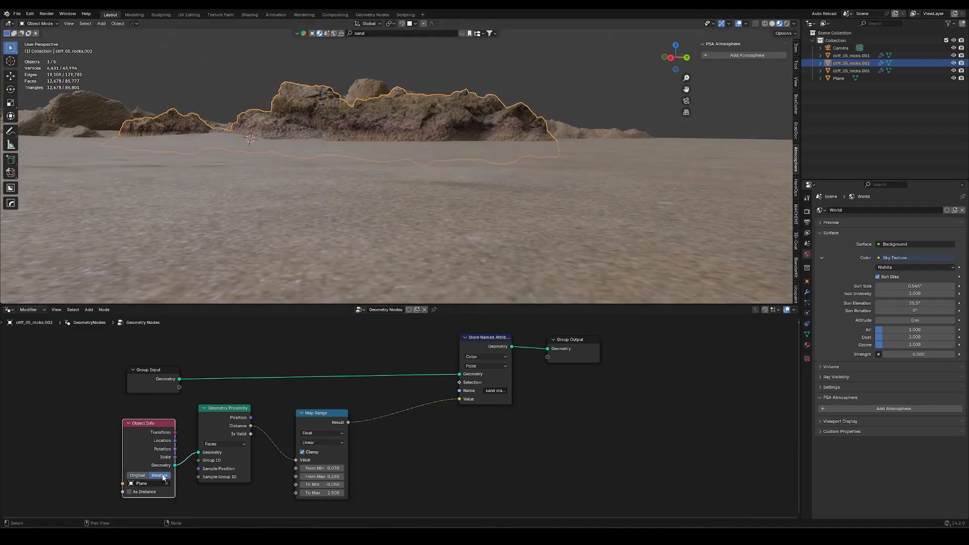
middle_click_drag(501, 114, 493, 141)
key("g")
key("z")
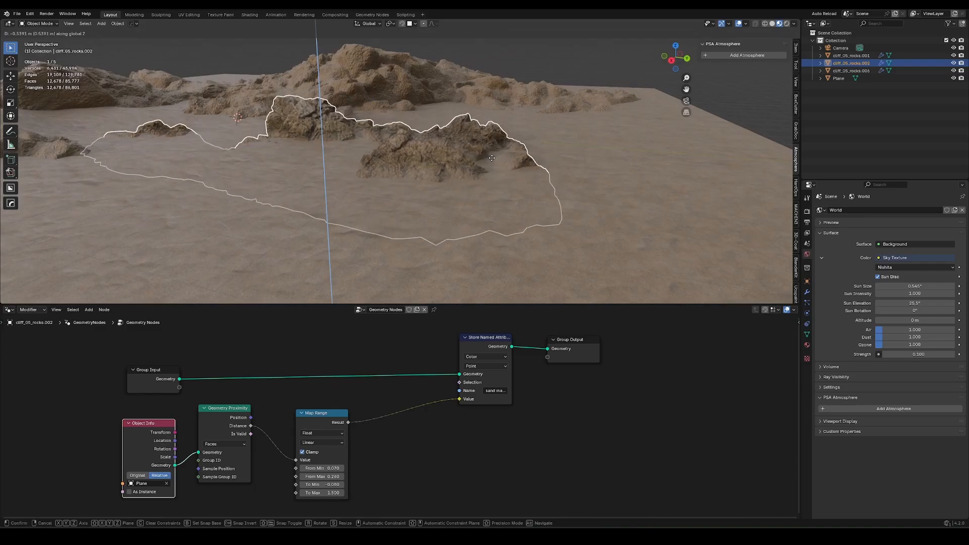
left_click(494, 133)
Reset the Map Range's From Min to 0 and set its From Max to 0.19.
middle_click_drag(361, 441, 375, 401)
scroll(375, 401, "up", 6)
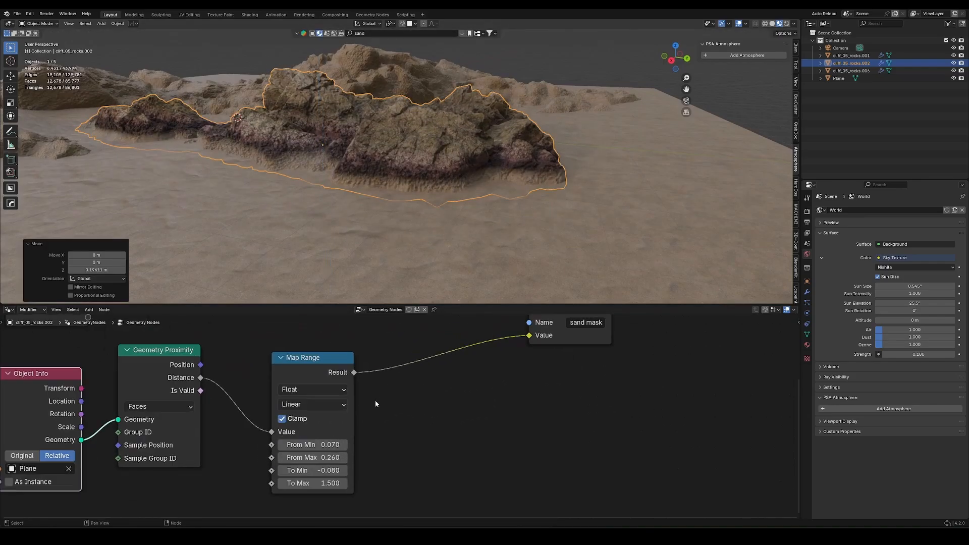
key("BackSpace")
left_click_drag(309, 458, 302, 458)
middle_click_drag(467, 252, 447, 230)
scroll(502, 157, "up", 1)
middle_click_drag(447, 229, 374, 232)
Duplicate the Map Range with its Distance link, place the copy below, and connect its Result to the sand mask's Value.
left_click(332, 364)
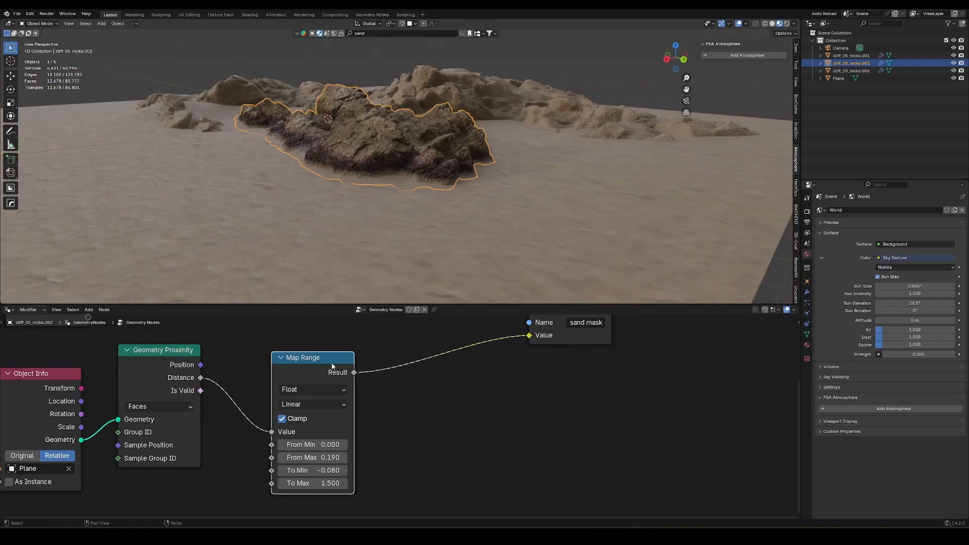
middle_click_drag(332, 364, 363, 345, "ctrl")
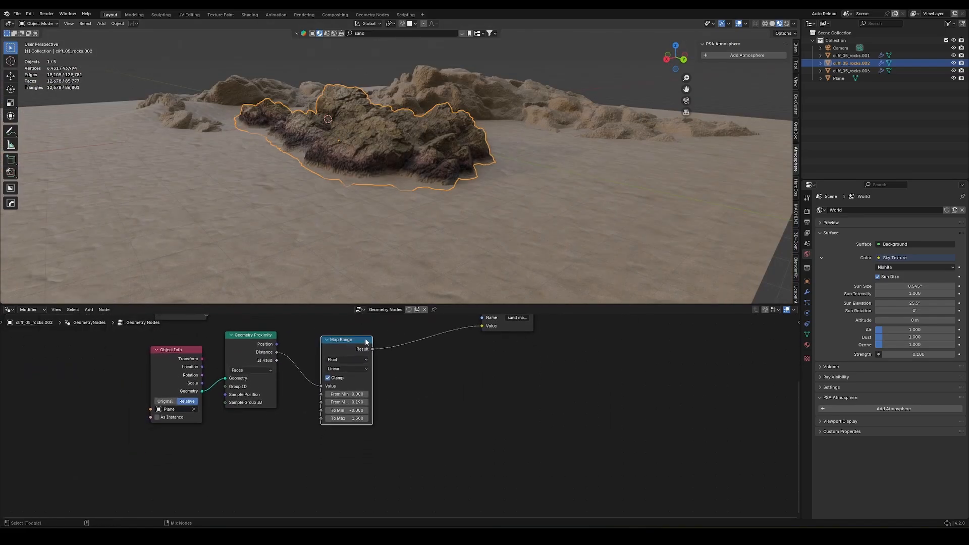
key("ctrl+shift+d")
left_click(363, 439)
left_click_drag(369, 445, 484, 332)
Set the lower Map Range's From Min to 0.04 and From Max to 0.45.
middle_click_drag(399, 464, 440, 389)
scroll(437, 391, "up", 4)
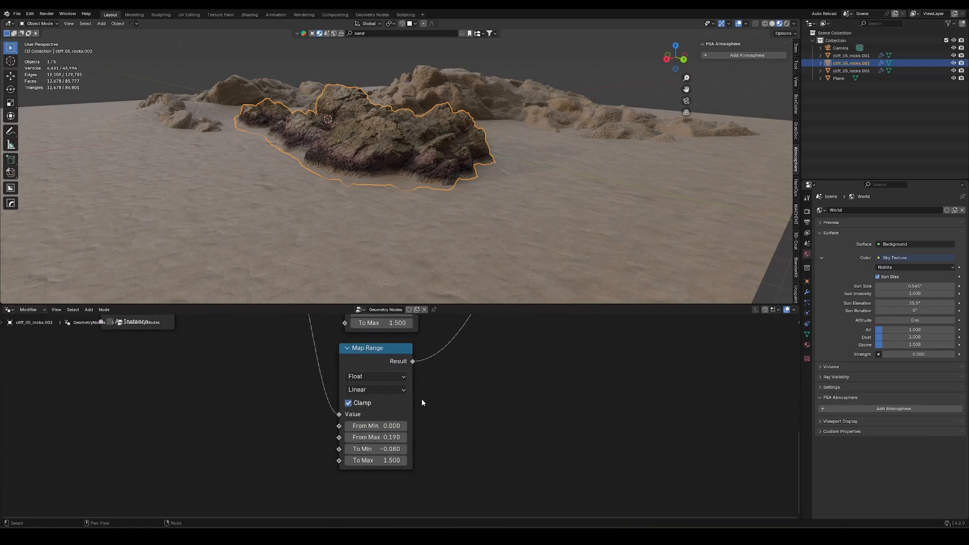
left_click_drag(364, 438, 385, 427)
Insert a Mix node on the link between the lower Map Range and the Store Named Attribute node.
scroll(404, 414, "down", 4)
middle_click_drag(432, 396, 391, 449)
key("shift+a")
type("mix")
key("Return")
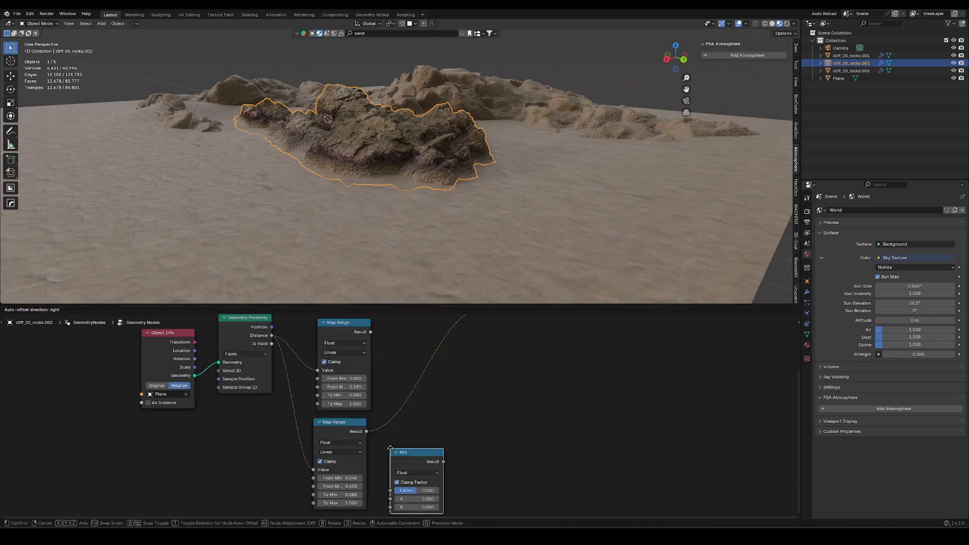
left_click(418, 346)
Feed the lower Map Range's Result into the Mix node's B input and the upper Map Range's Result into A.
middle_click_drag(414, 388, 387, 412)
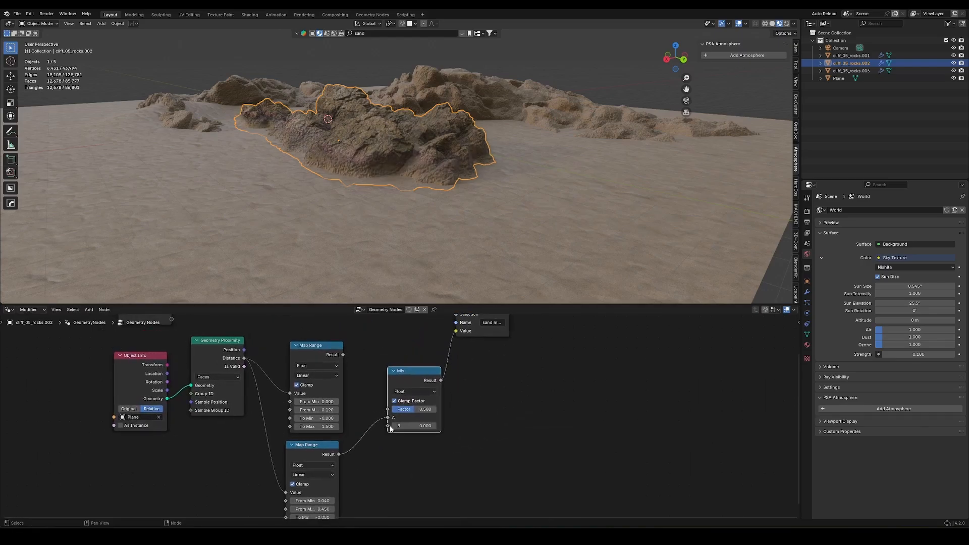
left_click_drag(387, 418, 388, 426)
mouse_move(344, 355)
left_mouse_down()
mouse_move(391, 418)
mouse_move(429, 412)
mouse_move(466, 426)
mouse_move(371, 419)
mouse_move(466, 428)
mouse_move(371, 432)
mouse_move(429, 428)
mouse_move(381, 450)
left_mouse_up()
Drive the Mix node's Factor with the Fac output of a new Noise Texture placed below the lower Map Range.
scroll(380, 450, "down", 2)
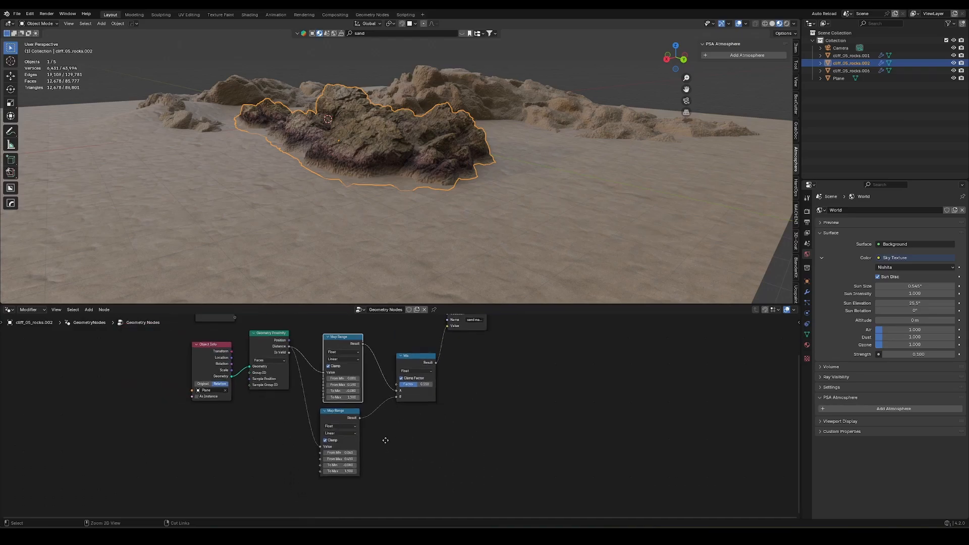
left_click_drag(399, 378, 401, 462)
type("noise")
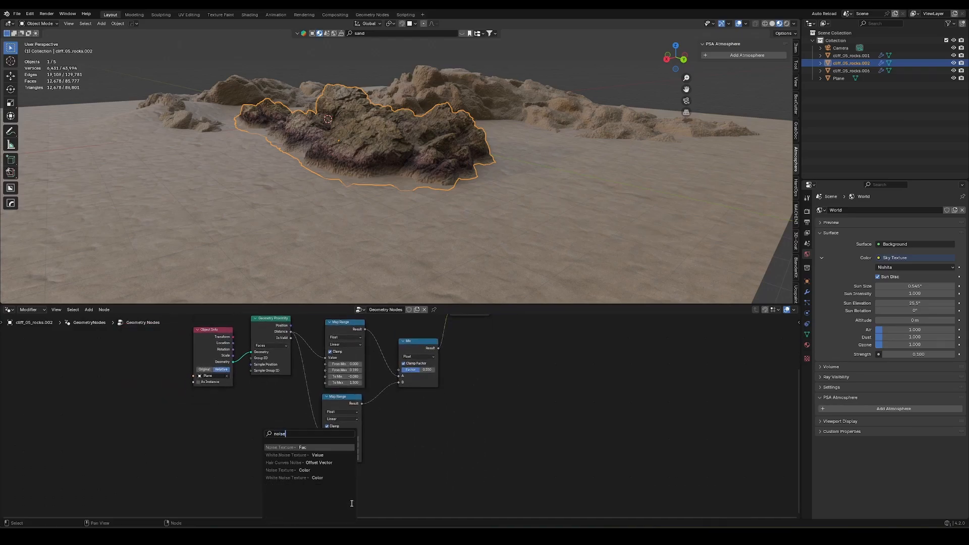
key("Return")
left_click(358, 478)
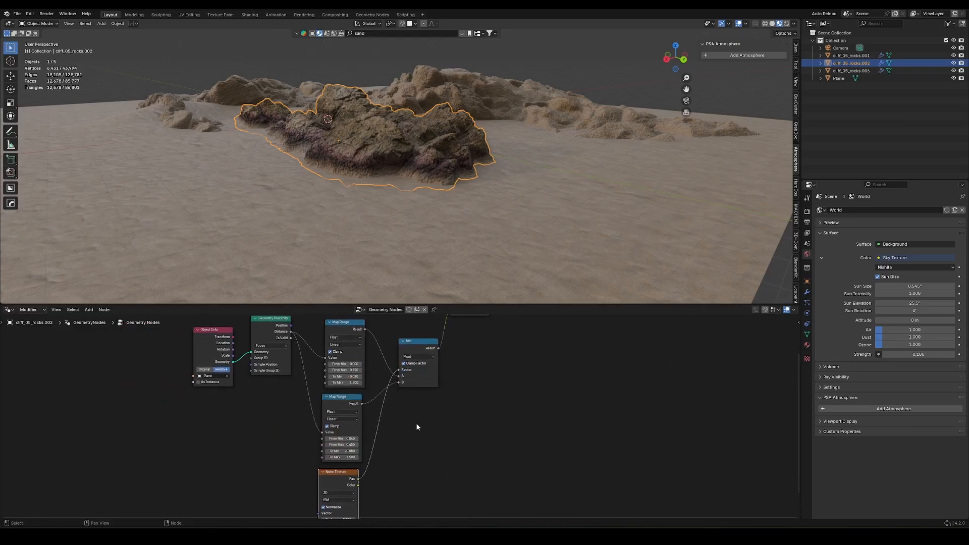
scroll(343, 515, "up", 3)
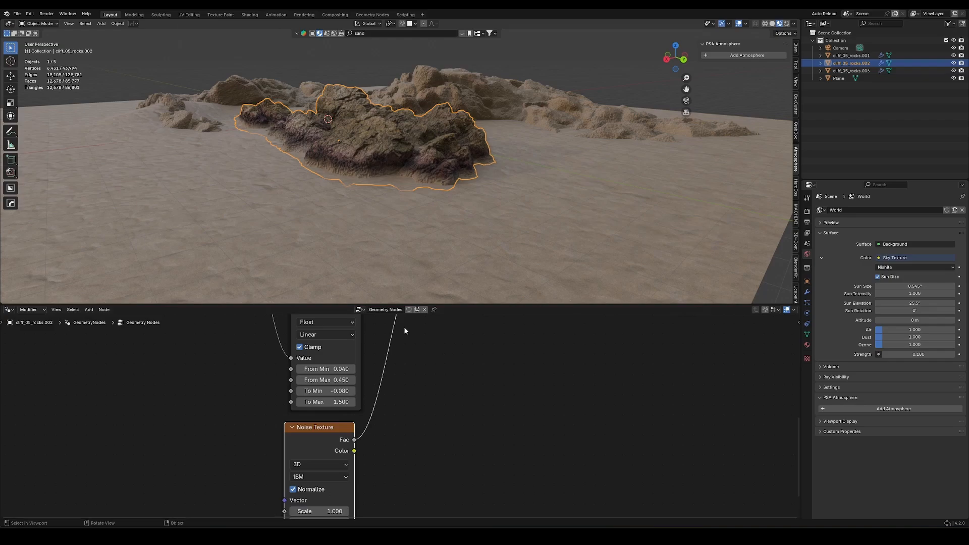
Insert a Color Ramp between the Noise Texture's Fac output and the Mix node's Factor.
scroll(426, 382, "down", 2)
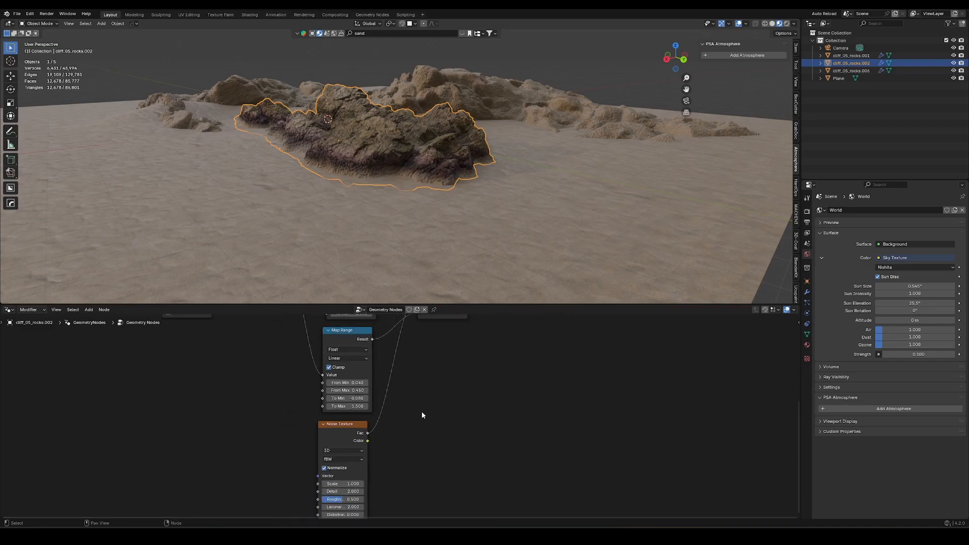
key("shift+a")
type("ramp")
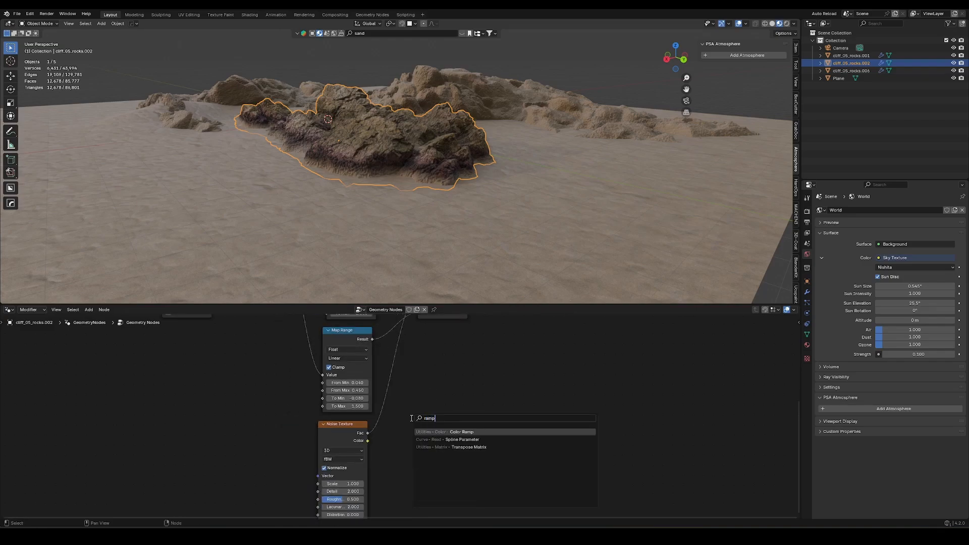
key("Return")
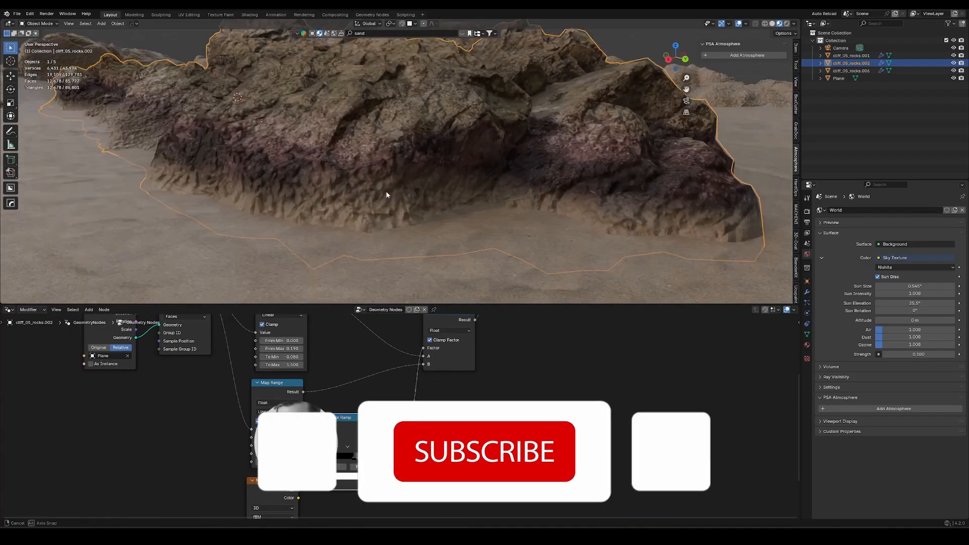
In the cliff_05_rocks material, blend the two Bump nodes through a Mix node feeding the Principled BSDF's Normal.
middle_click_drag(387, 195, 411, 189)
scroll(336, 429, "down", 1)
middle_click_drag(336, 455, 338, 397)
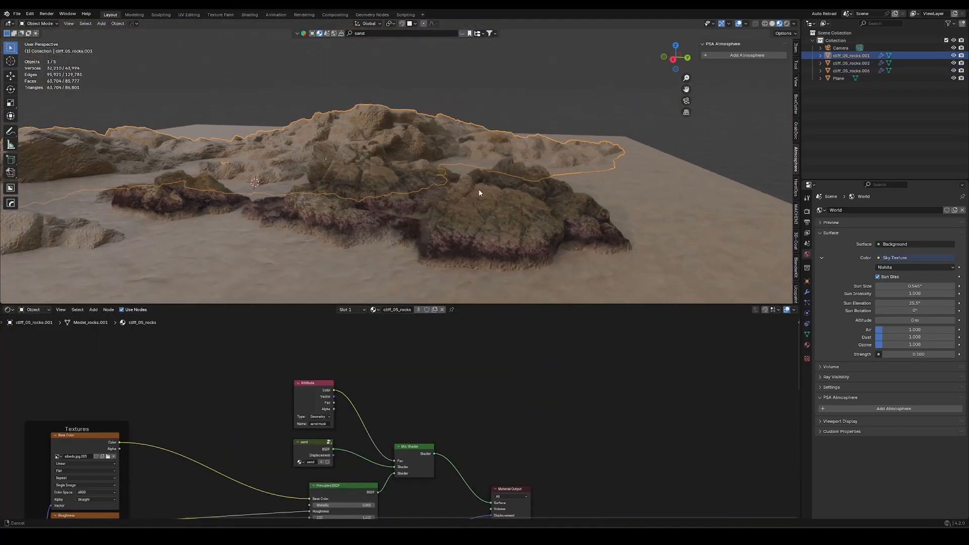
Select all objects sharing the cliff_05_rocks.002 material and copy that rock's modifiers to them.
left_click(508, 212)
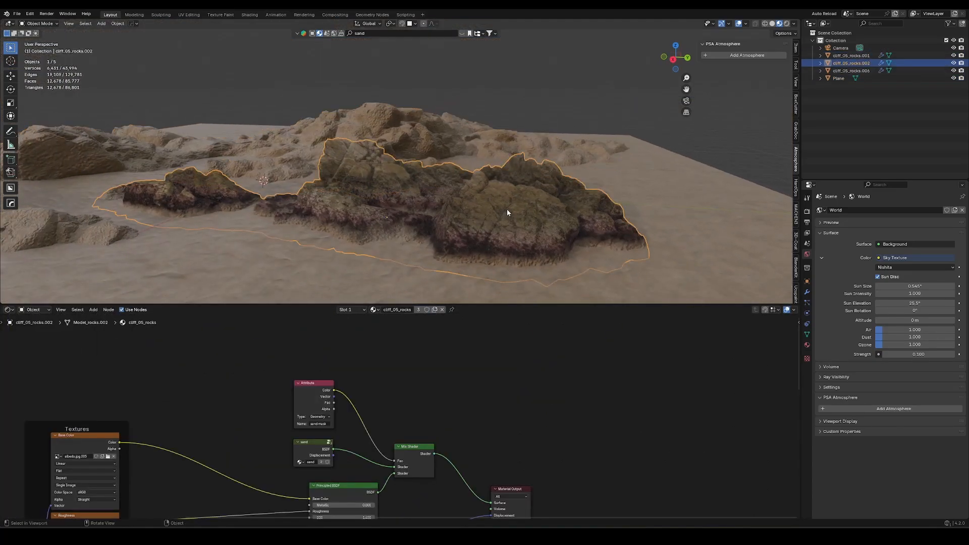
key("shift+l")
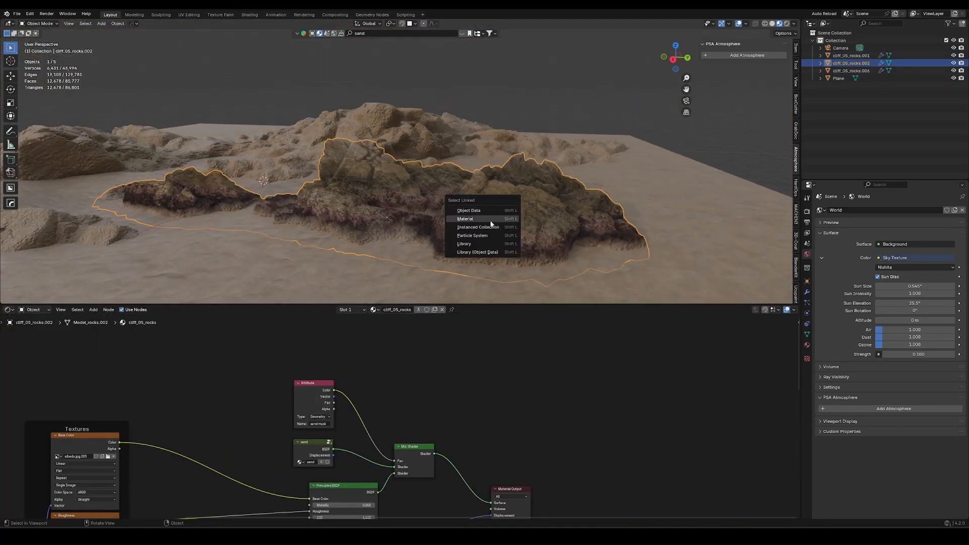
left_click(490, 220)
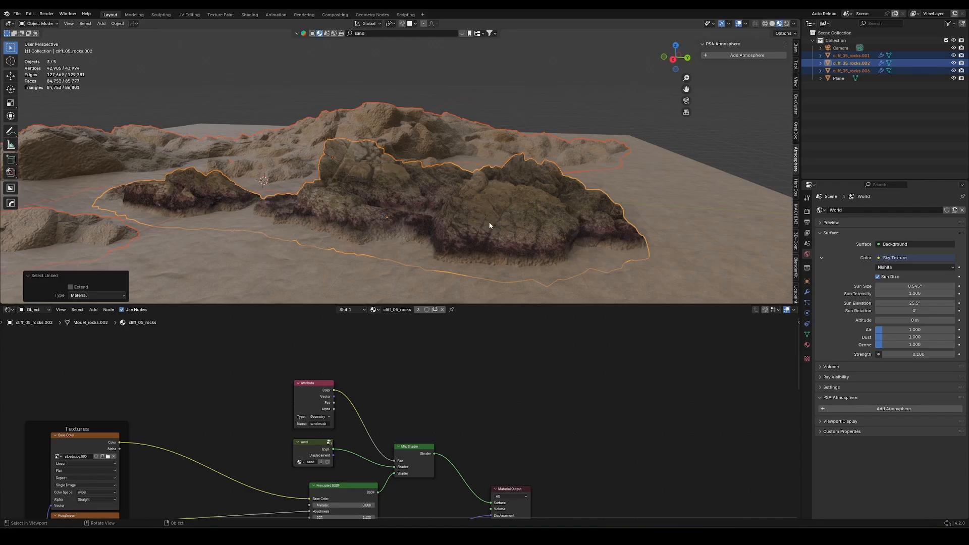
key("ctrl+l")
mouse_move(487, 223)
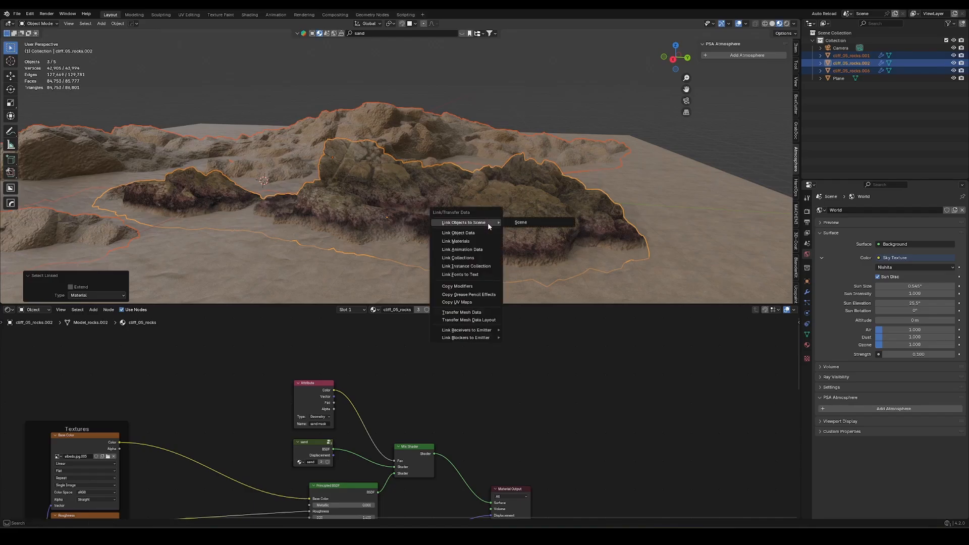
key("p")
Adjust the small foreground rock's height along Z so that its base blends into the sand.
middle_click_drag(336, 176, 442, 165, "shift")
left_click(256, 215)
key("g")
key("z")
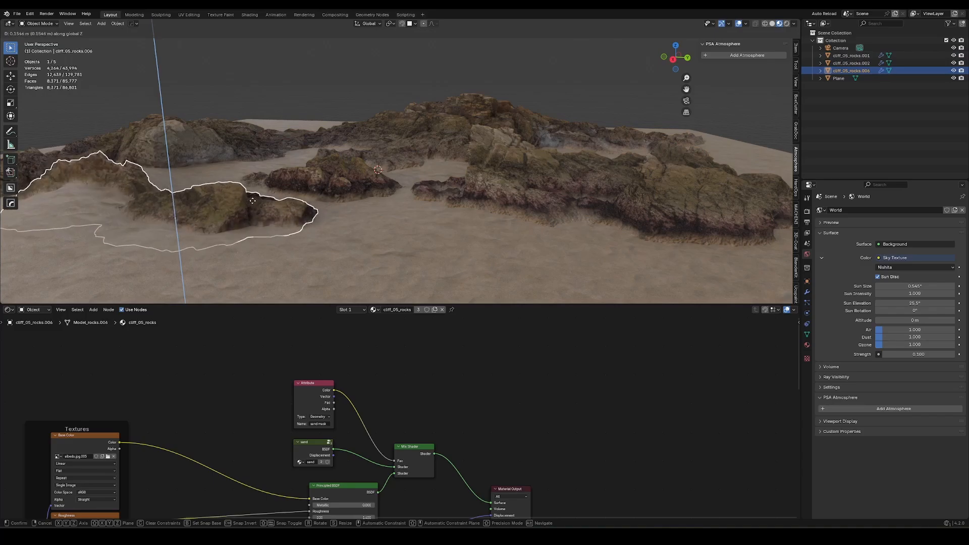
left_click(256, 198)
Adjust the height of the large cliff_05_rocks.001 formation along Z so that it sits in the sand.
middle_click_drag(255, 198, 278, 226)
left_click(265, 153)
key("g")
key("z")
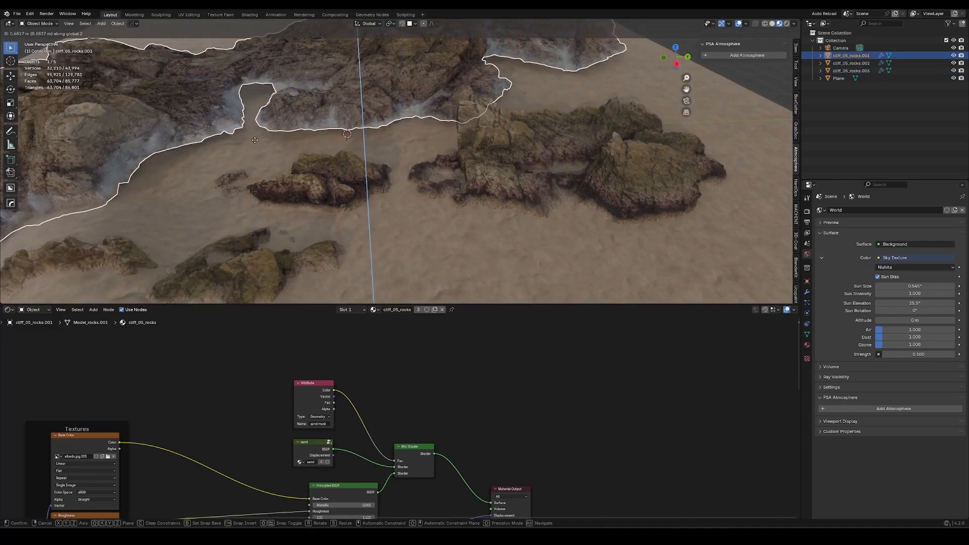
left_click(254, 150)
Group the sand mask Attribute, the sand group and the Mix Shader into one node group and return to the main material tree.
middle_click_drag(254, 150, 195, 292)
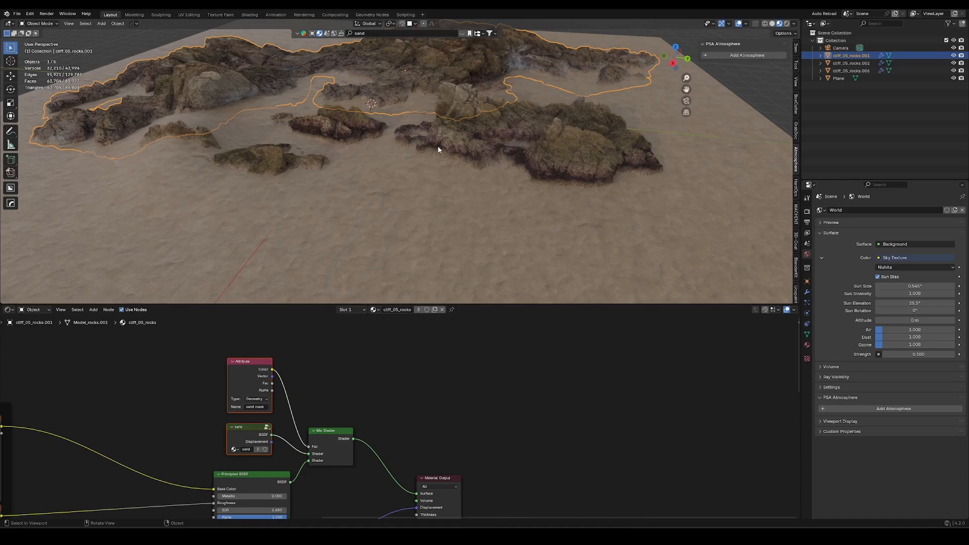
middle_click_drag(317, 428, 325, 384)
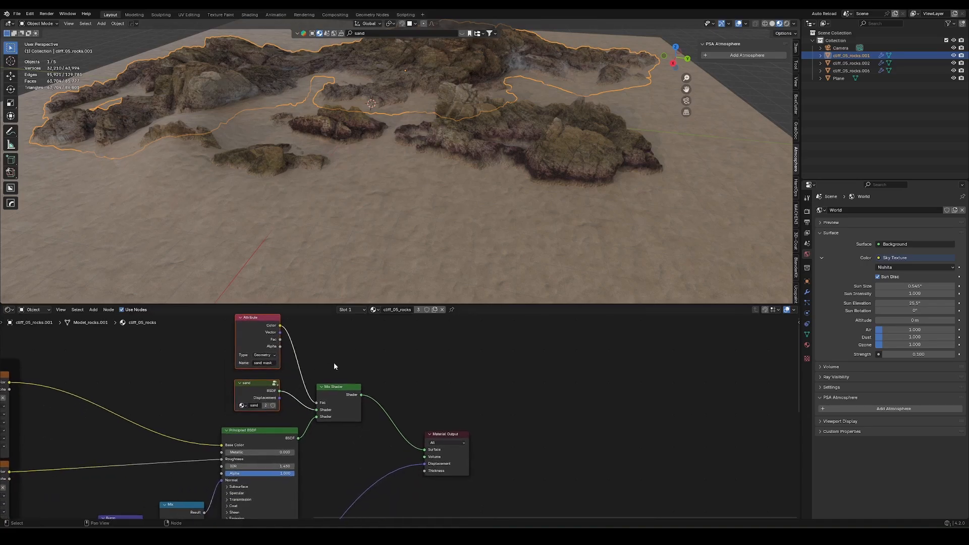
left_click_drag(222, 346, 356, 398)
key("ctrl+g")
key("Tab")
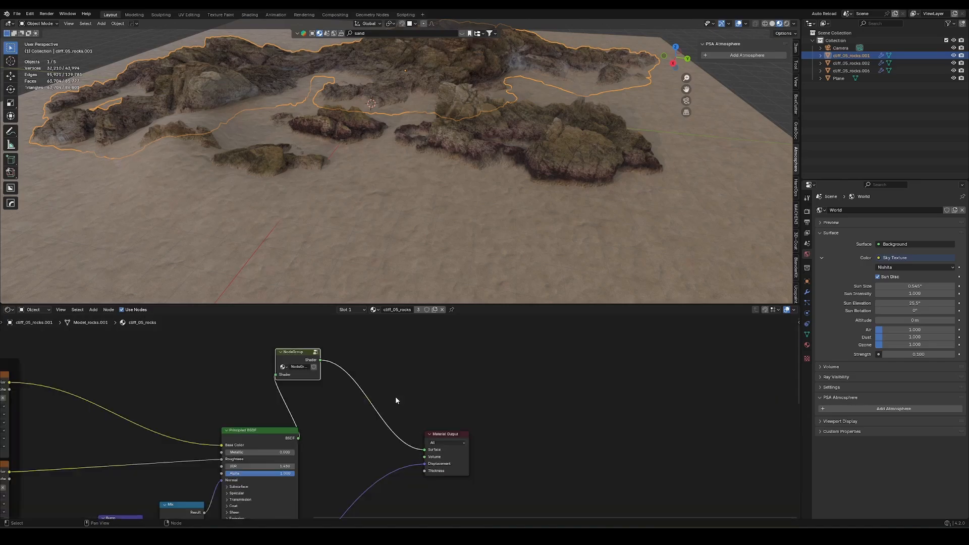
Position the new node group between the Principled BSDF and the Material Output and rename it.
scroll(395, 395, "up", 2)
scroll(302, 371, "up", 2, "shift")
left_click_drag(266, 358, 349, 468)
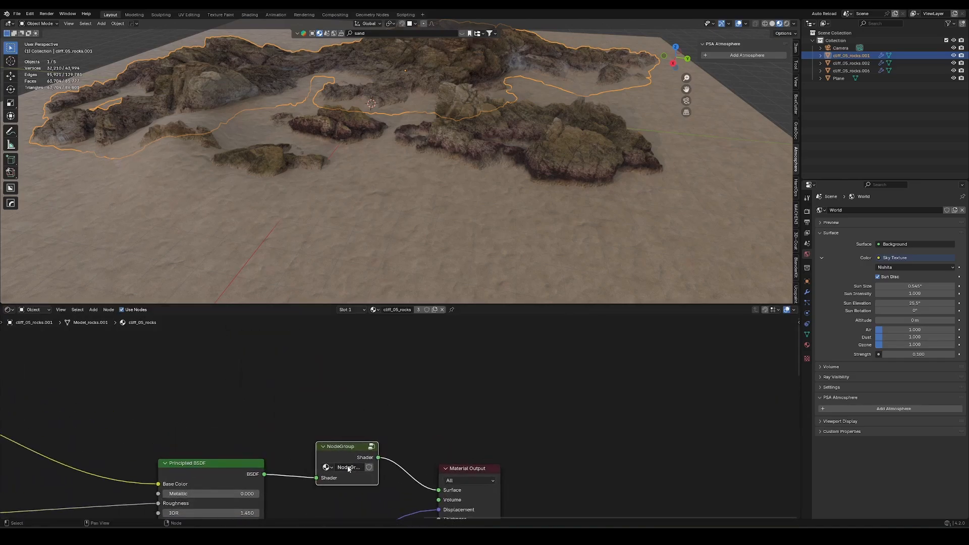
key("Return")
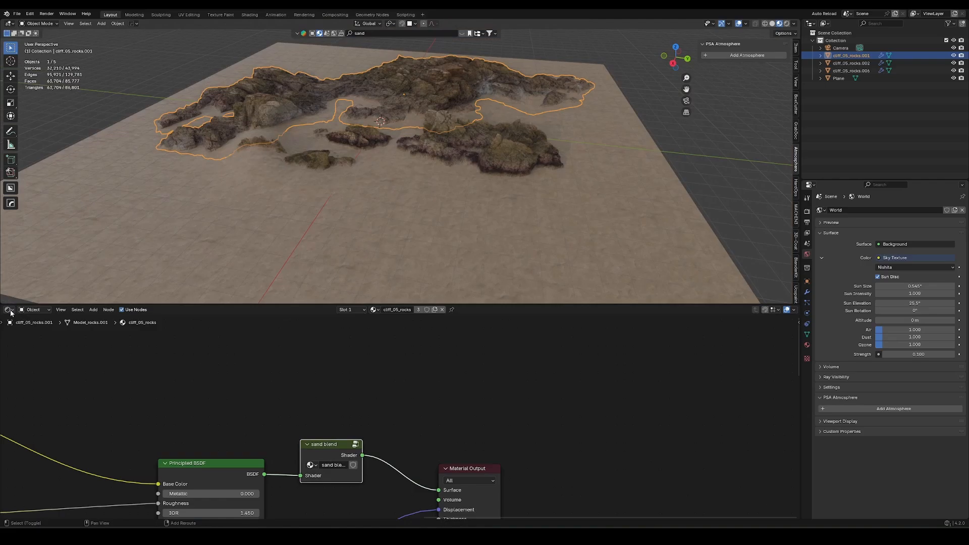
Switch the node editor to the Asset Browser and place the Mesh_0.049 rock scan on the sand in front of the rocks.
left_click(10, 311)
left_click(253, 356)
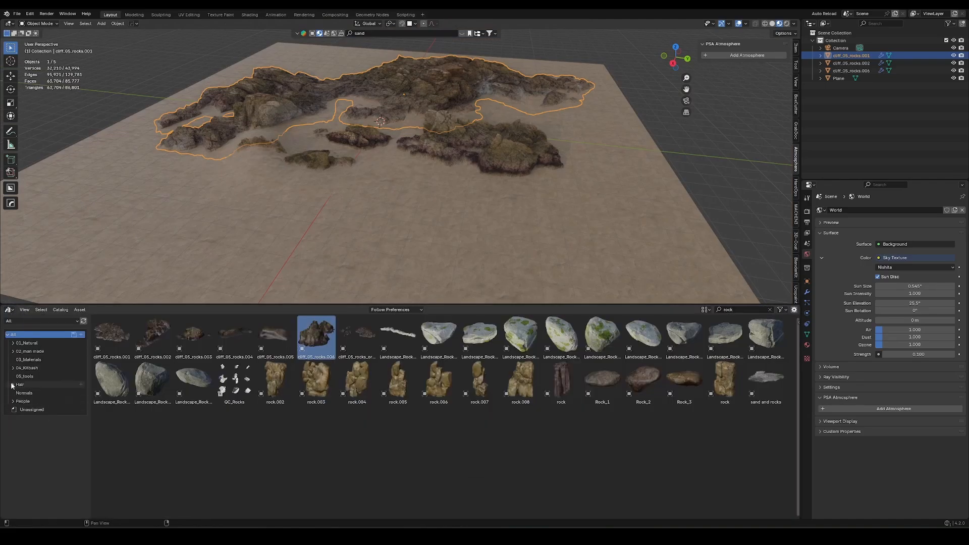
left_click(12, 401)
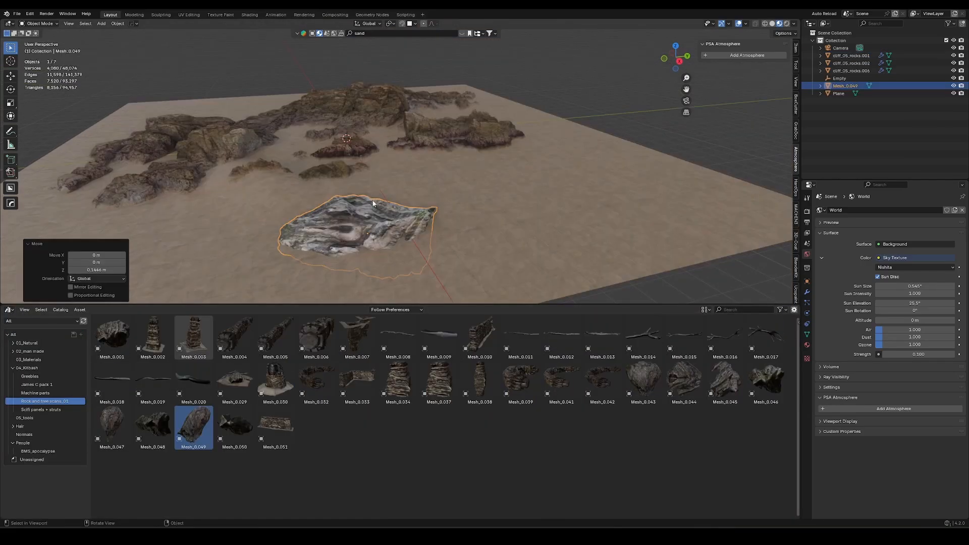
Copy the modifiers from cliff_05_rocks.002 to the Mesh_0.049 rock scan and display the scan's modifier stack.
left_click(446, 148, "shift")
key("ctrl+l")
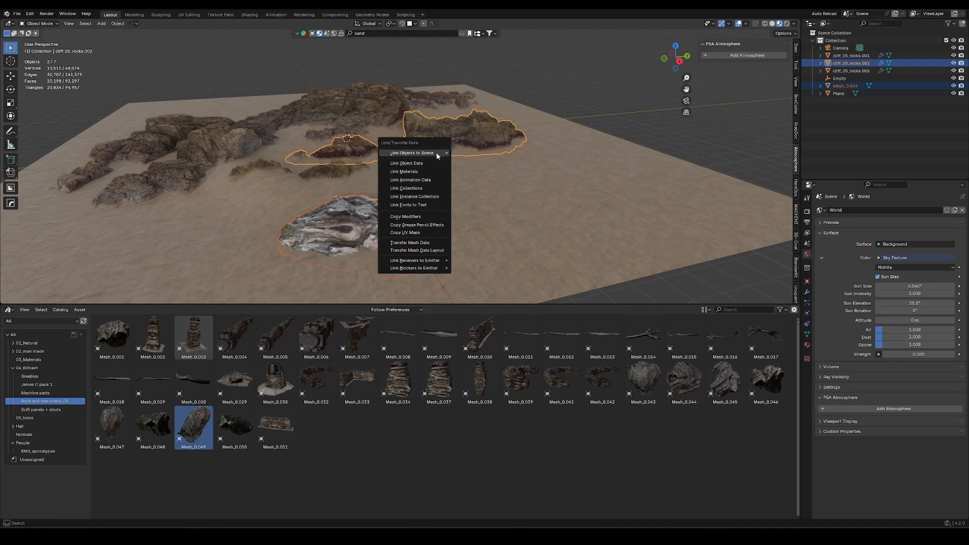
key("p")
left_click(382, 217)
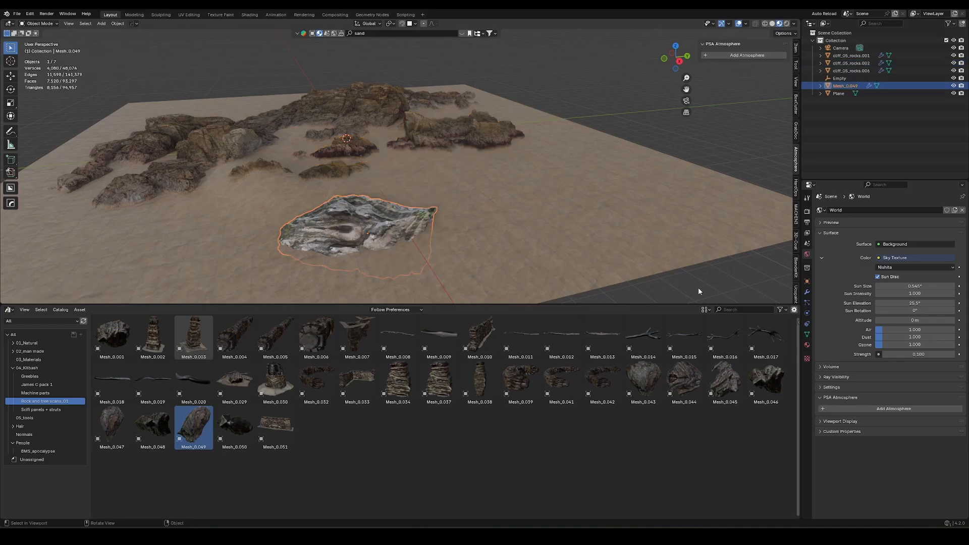
left_click(807, 294)
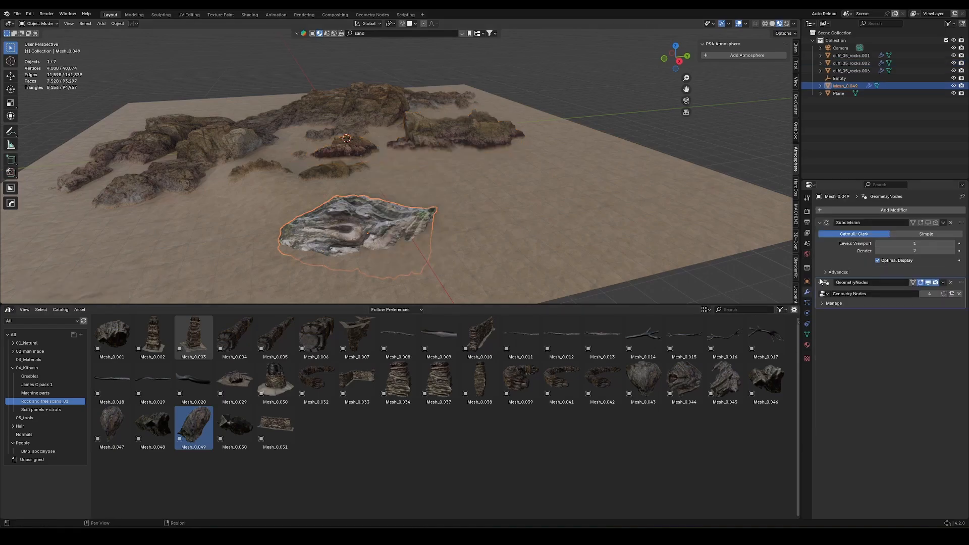
Switch the Asset Browser area to the Shader Editor and move the Material Output away from the Principled BSDF to make room.
left_click(9, 312)
left_click(36, 376)
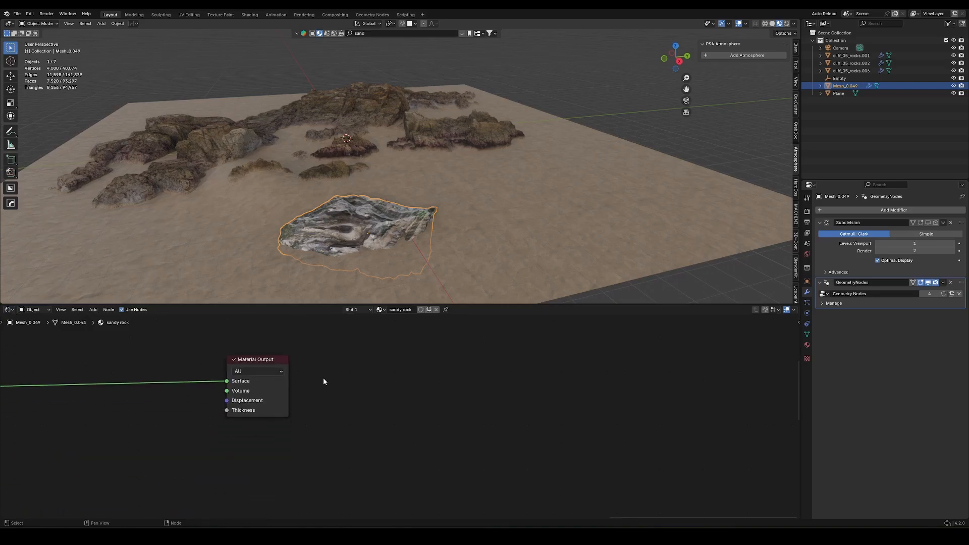
scroll(572, 400, "down", 5)
left_click_drag(462, 367, 523, 394)
key("g")
left_click(324, 401)
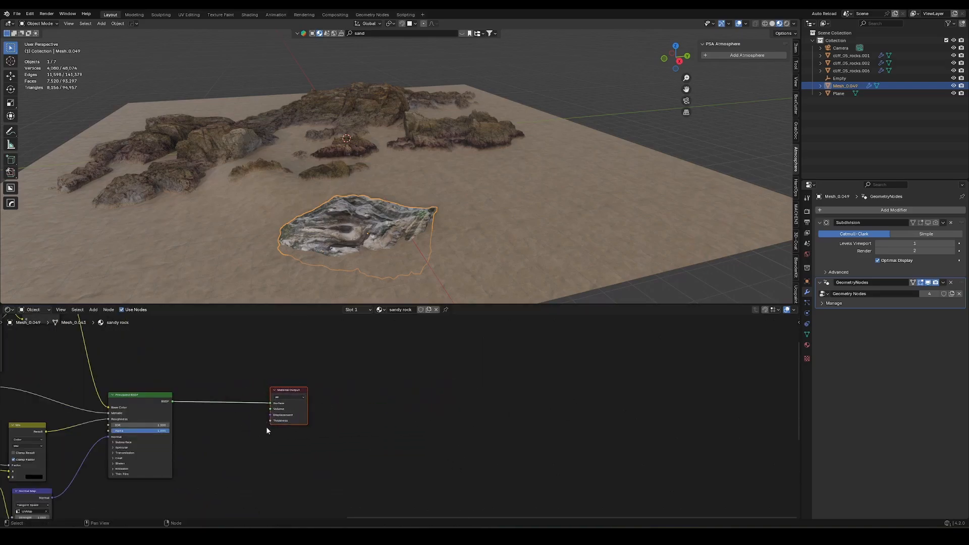
Add the sand blend node group to the rock scan's material, inserted between the Principled BSDF and the Material Output.
middle_click_drag(265, 426, 375, 445)
scroll(375, 445, "up", 1)
key("shift+a")
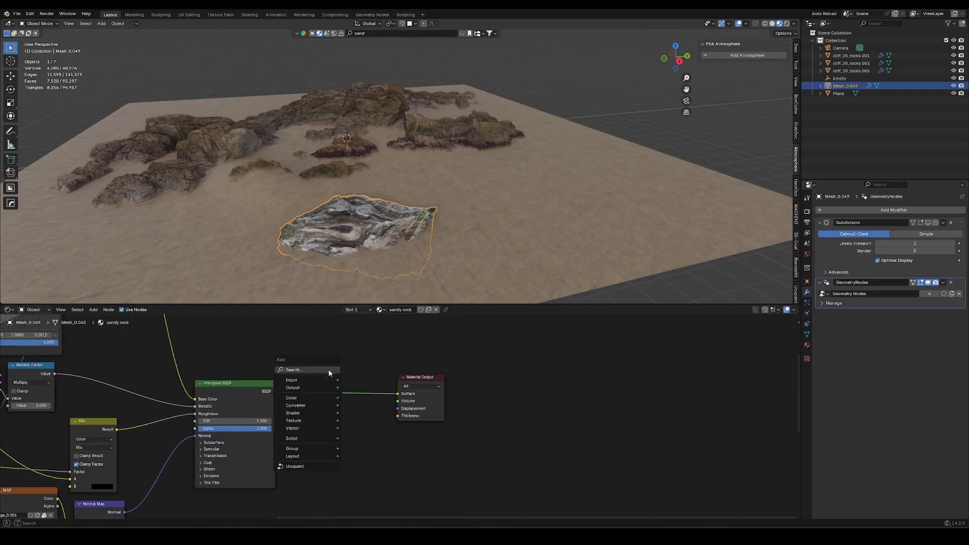
type("snad")
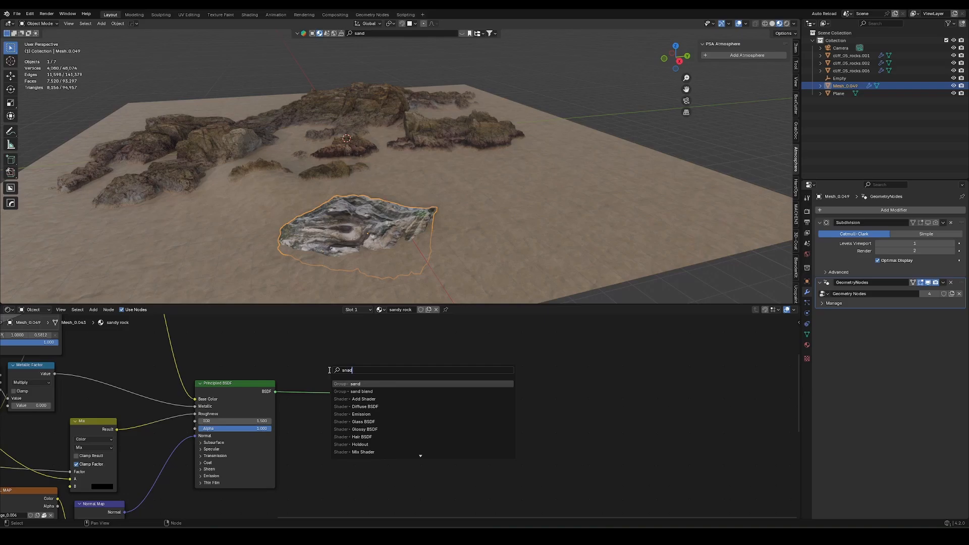
key("Down")
key("Return")
left_click(316, 376)
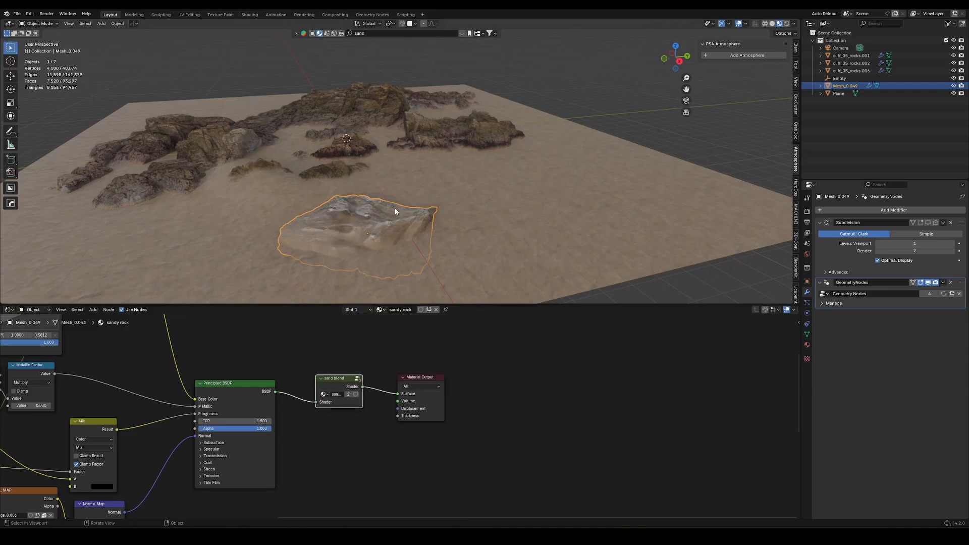
Apply the scale of the Mesh_0.049 rock scan and shift it along Z to adjust how deep it sits in the sand.
middle_click_drag(395, 208, 526, 188)
key("ctrl+a")
left_click(560, 193)
key("g")
key("z")
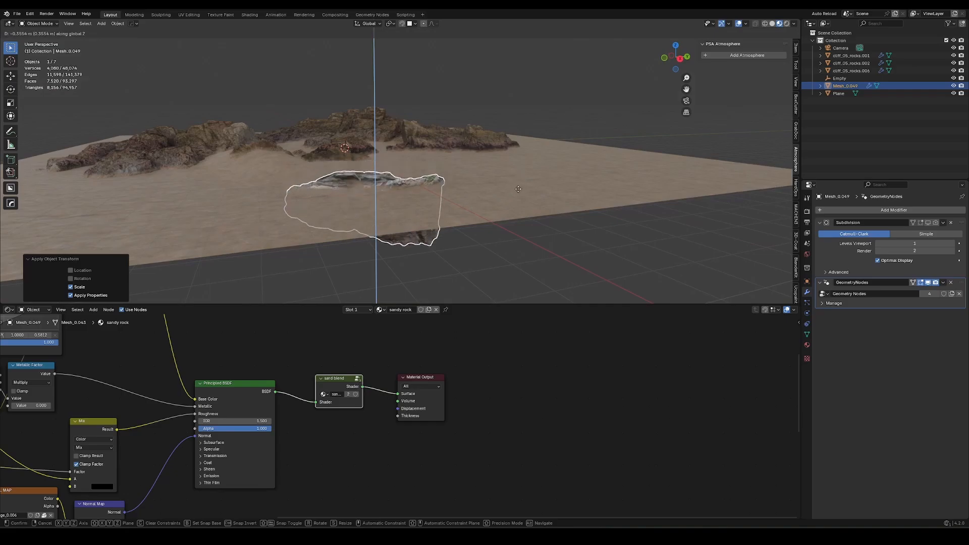